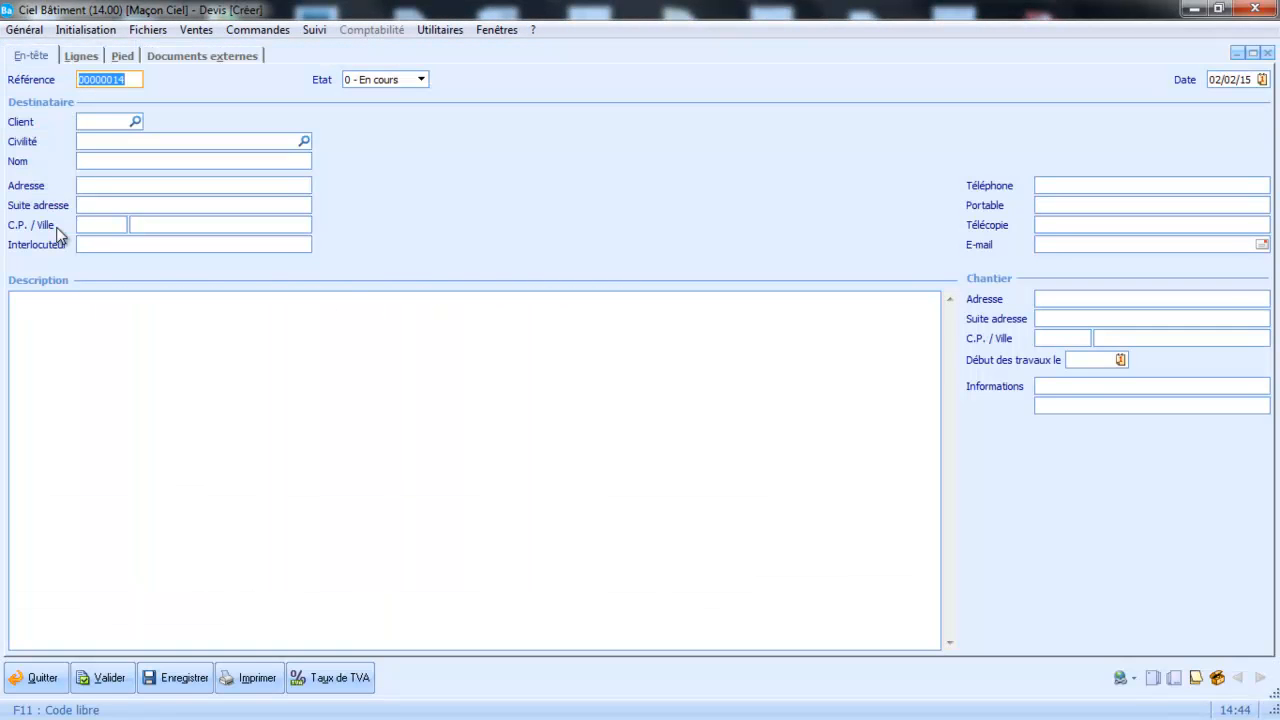
Assign the client Mairie de Perdoux to the new quote and add the "Appuis de baie" work as its first line.
click(136, 121)
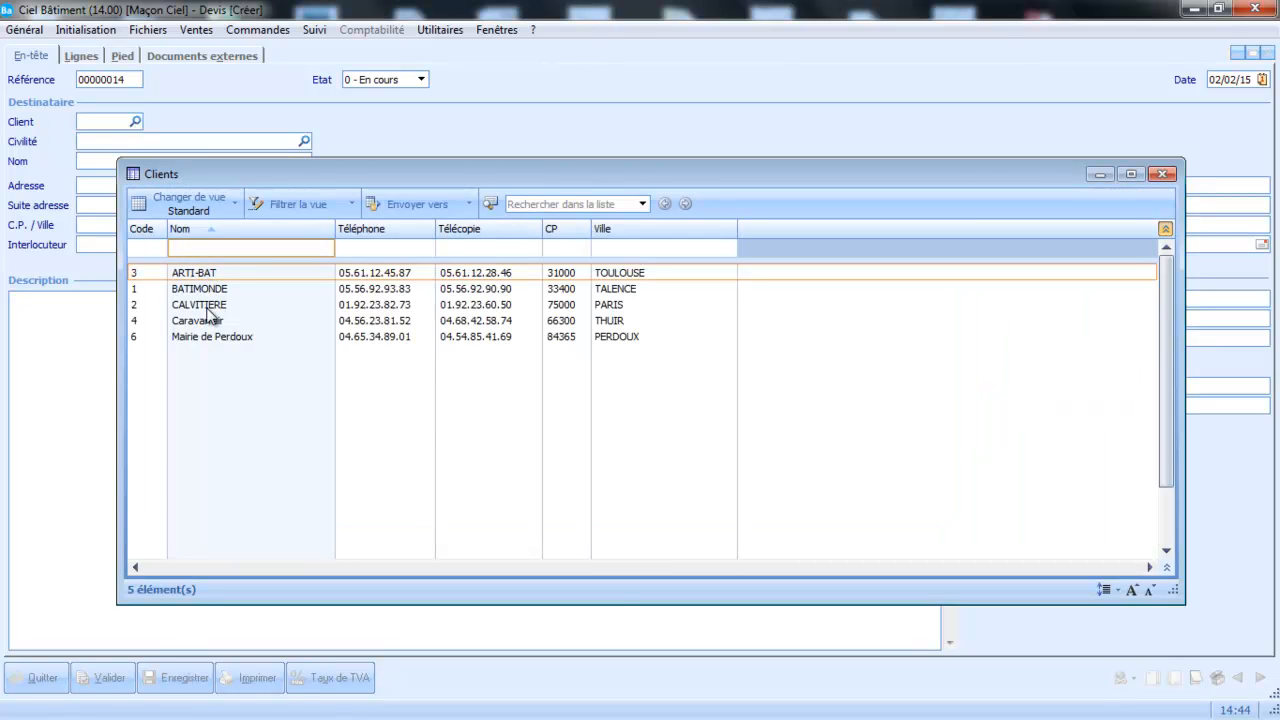
double_click(216, 336)
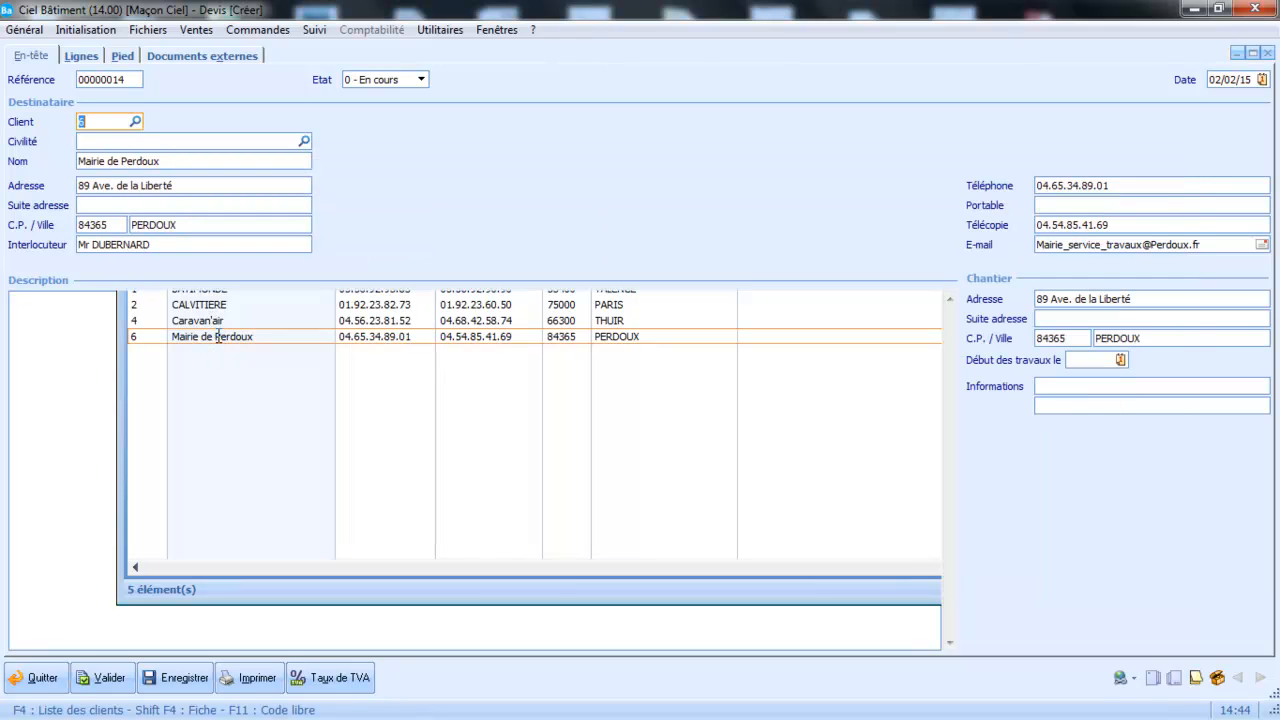
click(80, 57)
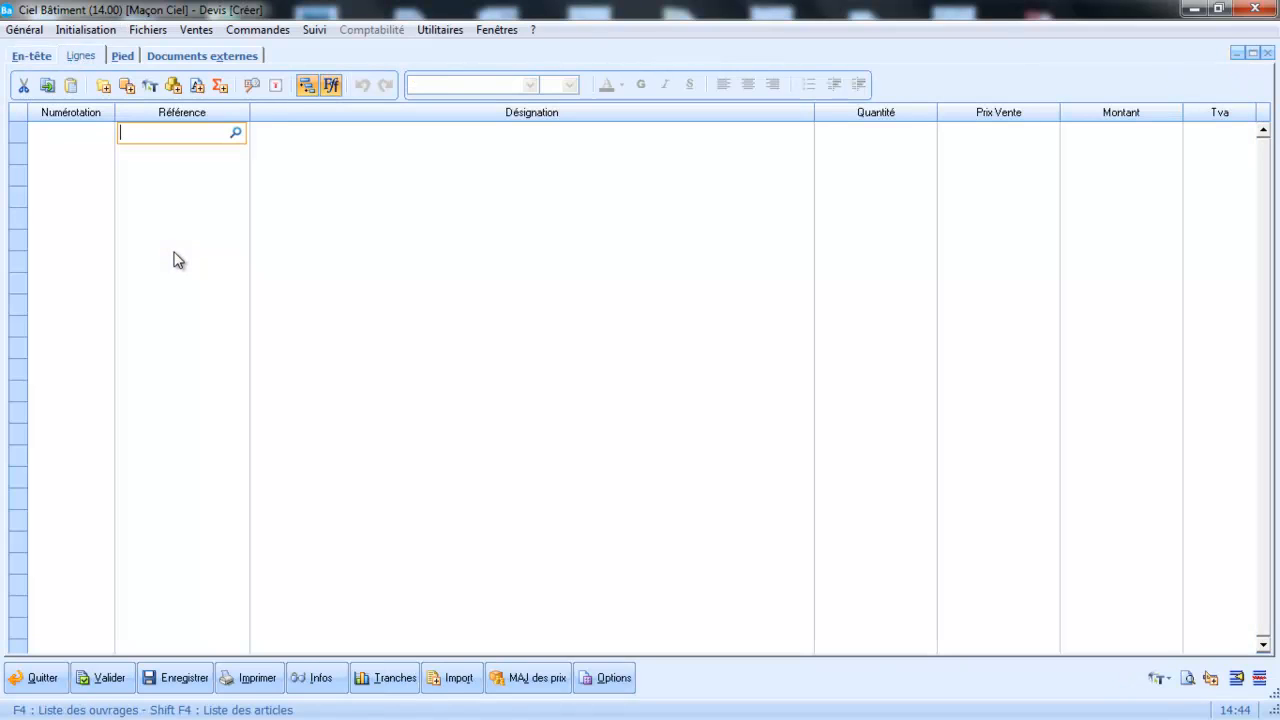
click(236, 133)
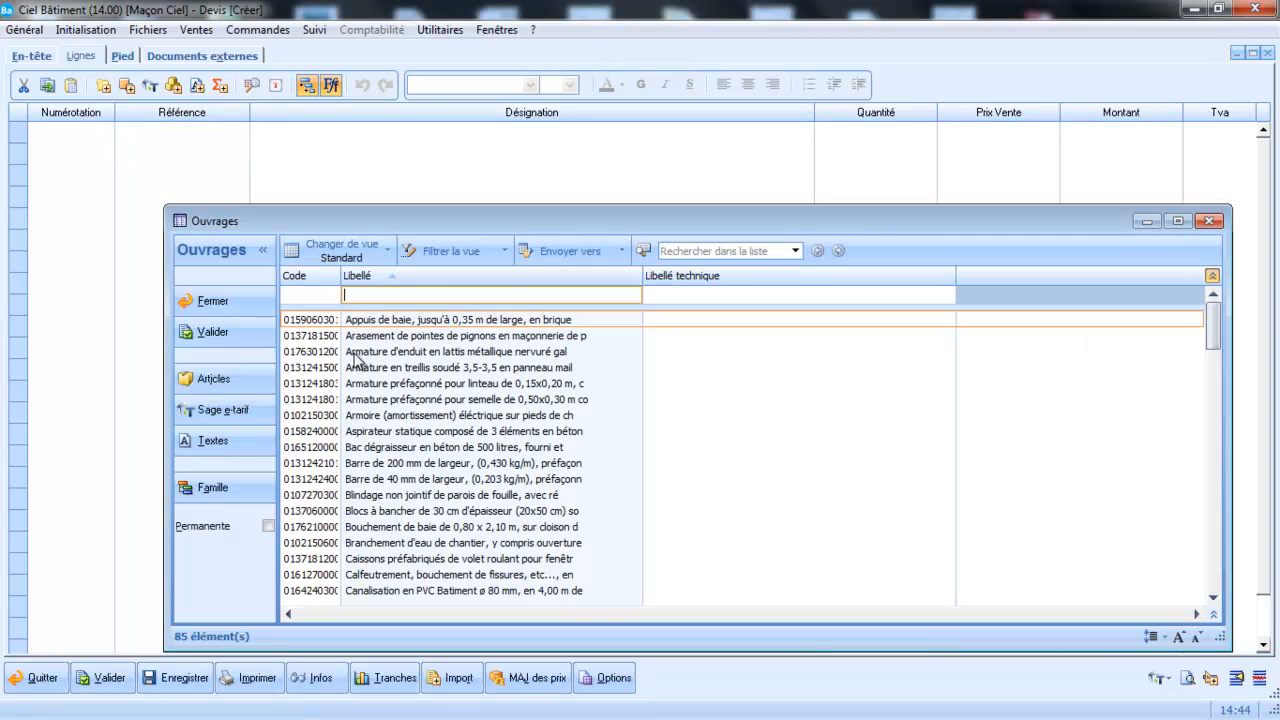
double_click(336, 320)
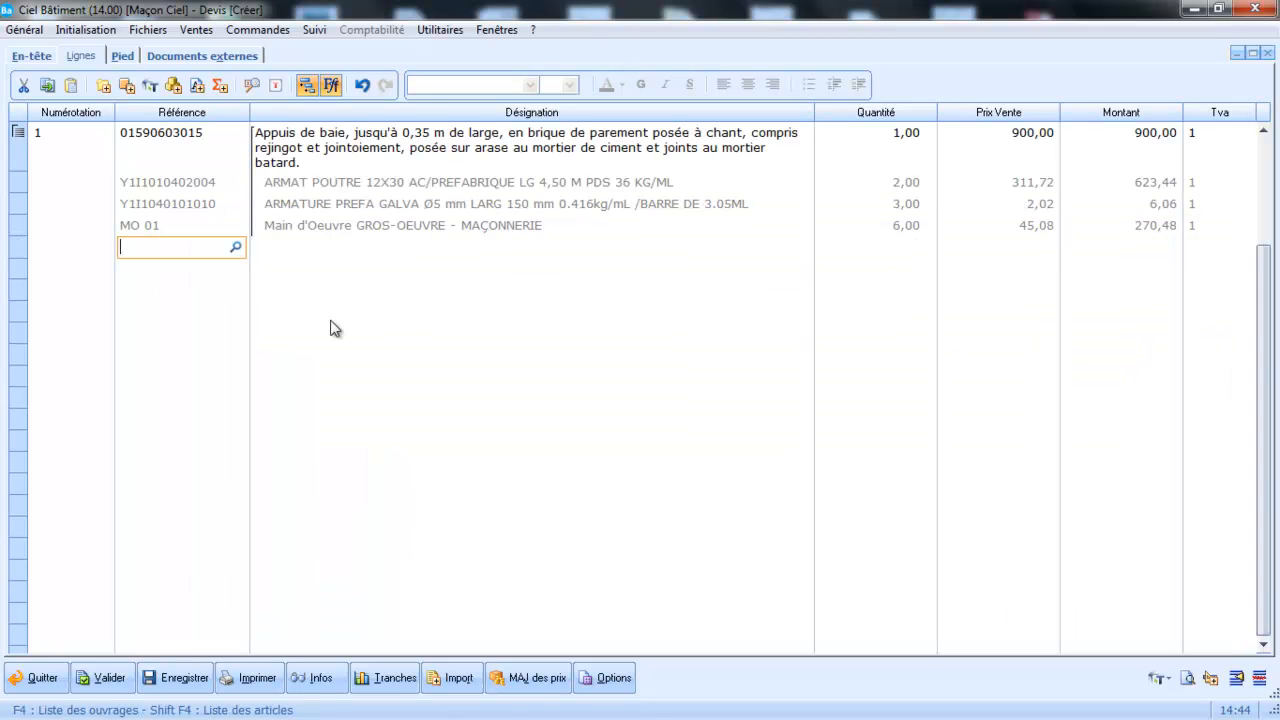
Add the "Canalisation en PVC Batiment ø 80 mm" work as a second line lower in the quote, and validate the quote.
click(204, 341)
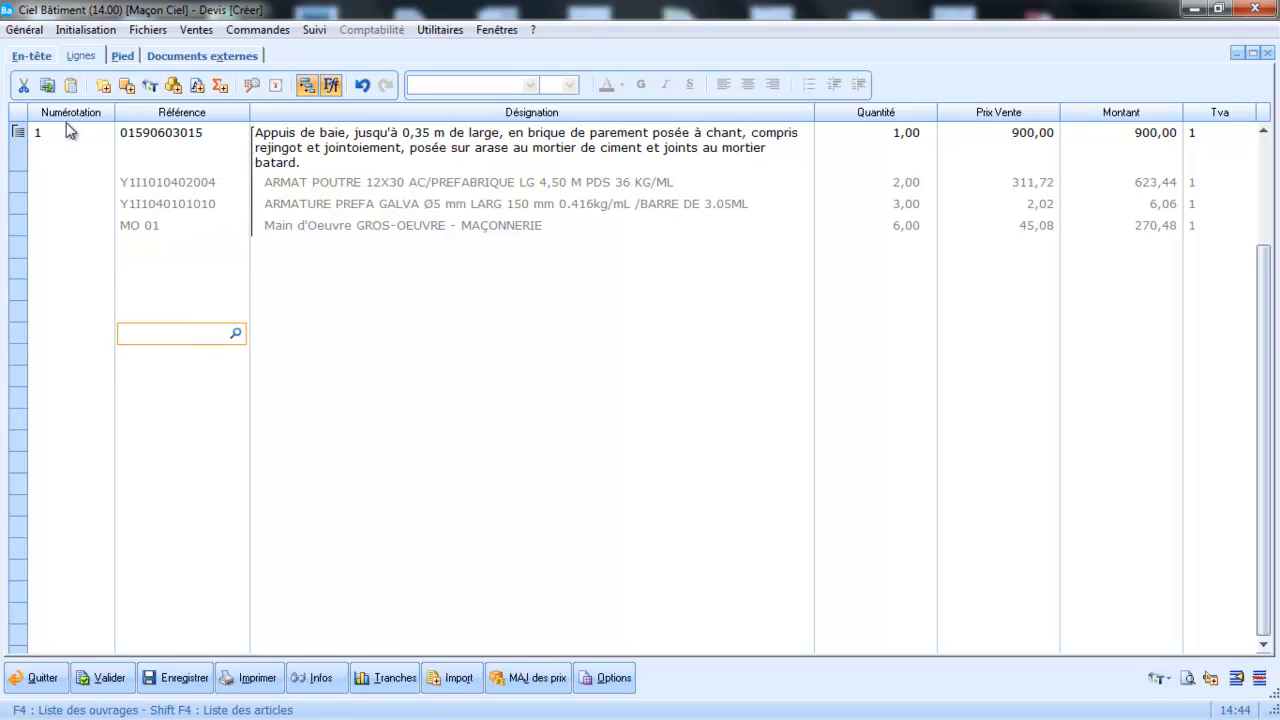
click(174, 88)
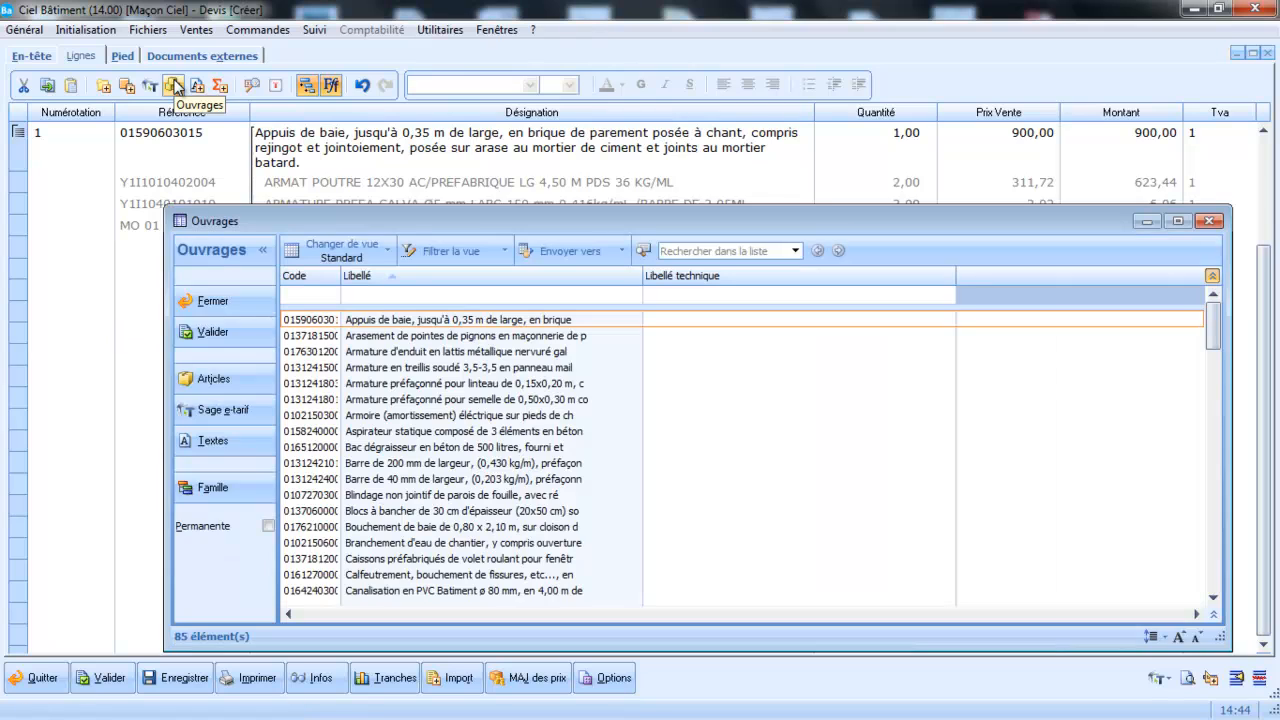
double_click(321, 590)
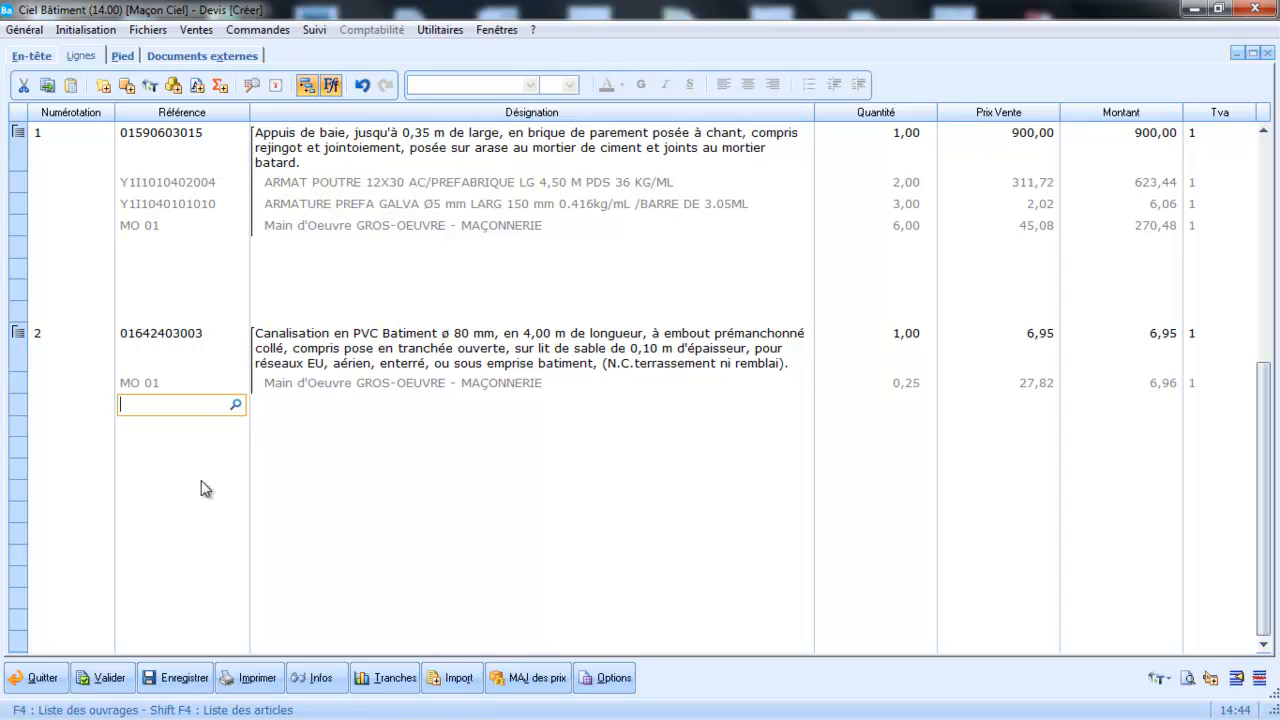
click(110, 679)
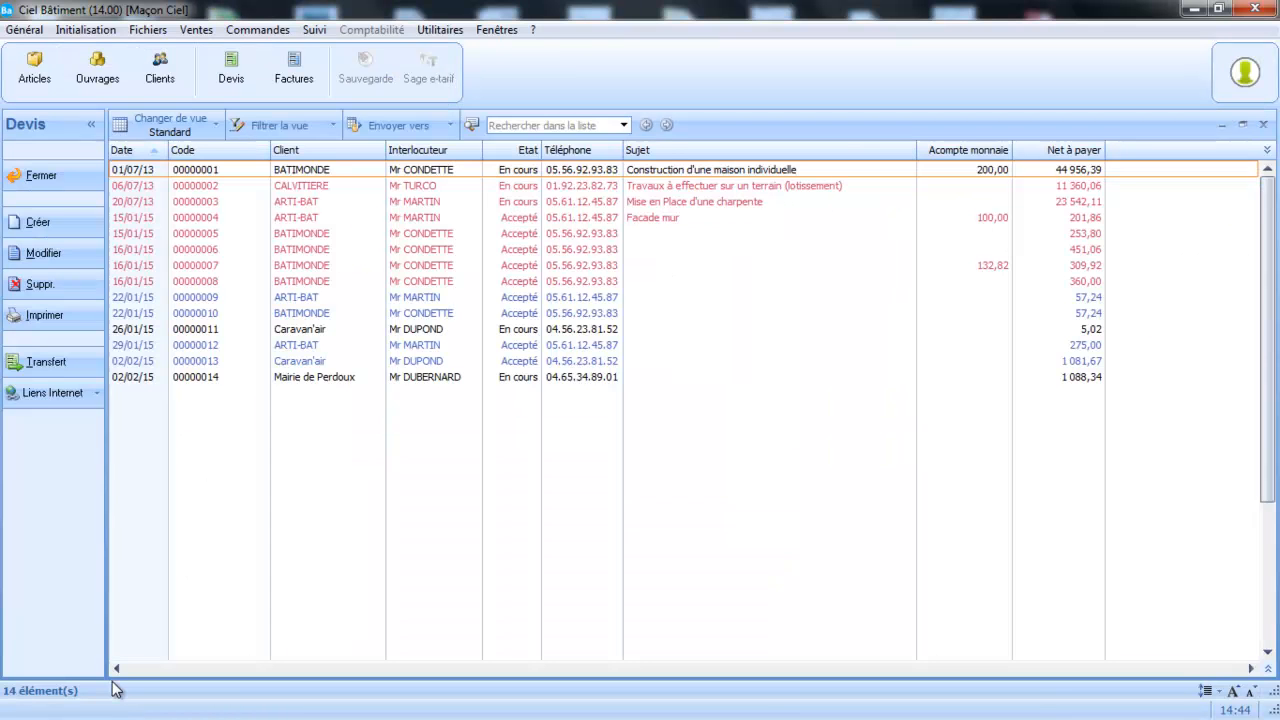
Transfer the Mairie de Perdoux quote to a "Facture de travaux" dated 02/02/15, forcing its acceptance and turning off the warning message.
click(347, 377)
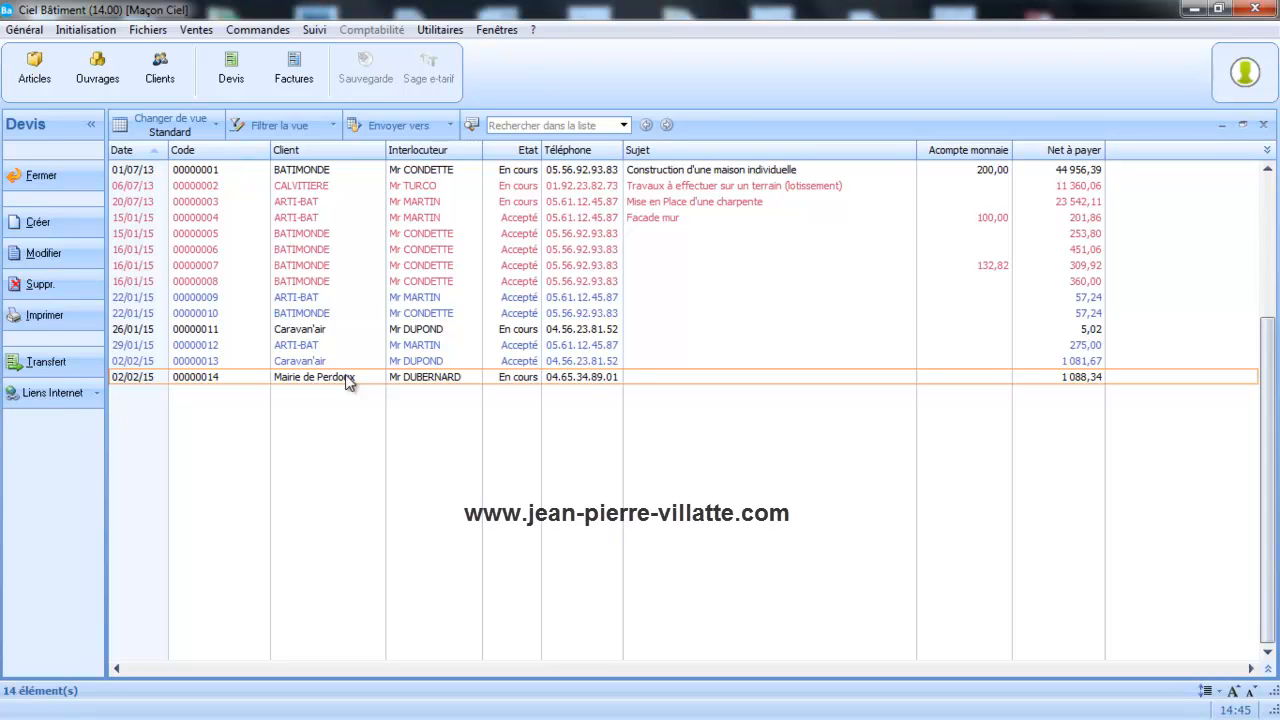
click(47, 362)
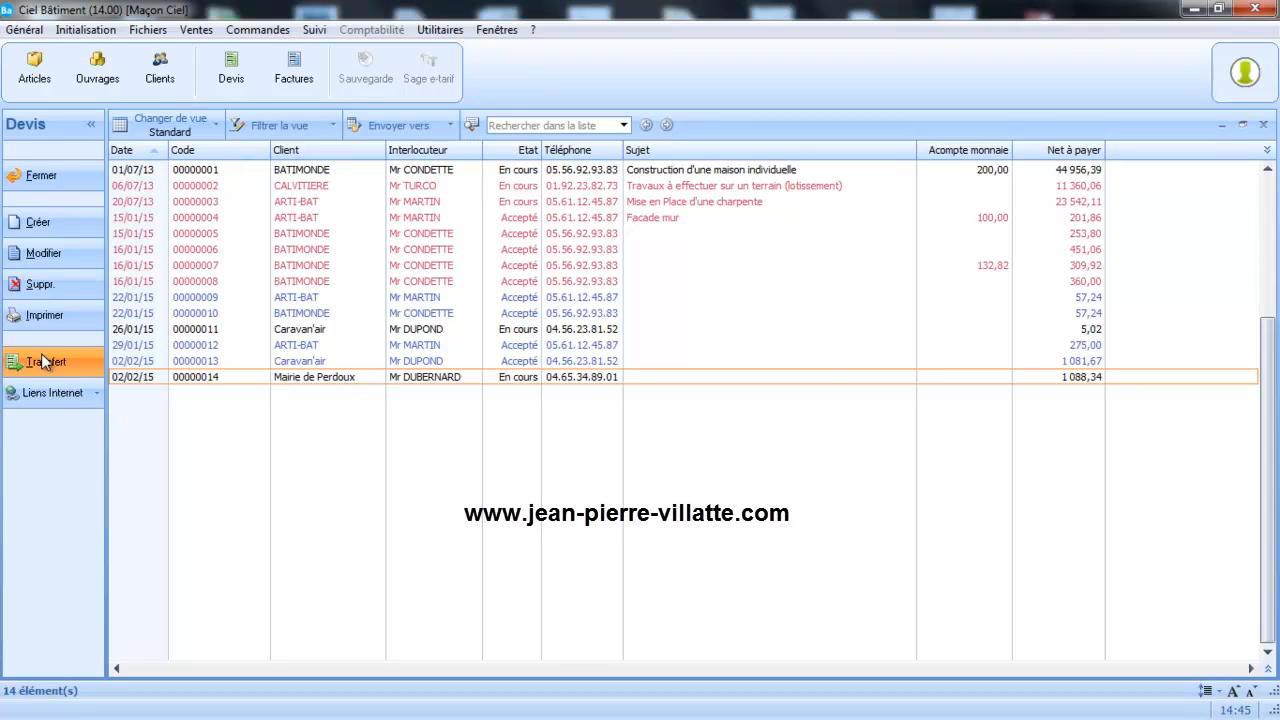
click(572, 414)
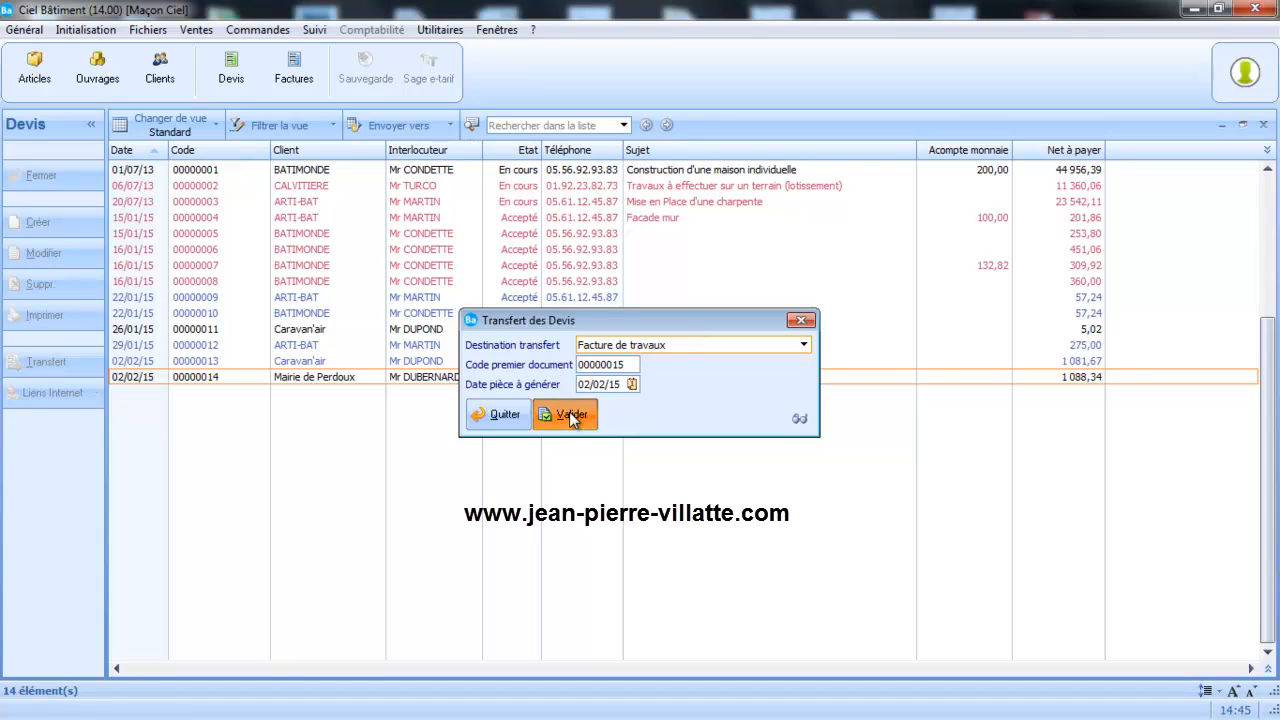
click(598, 377)
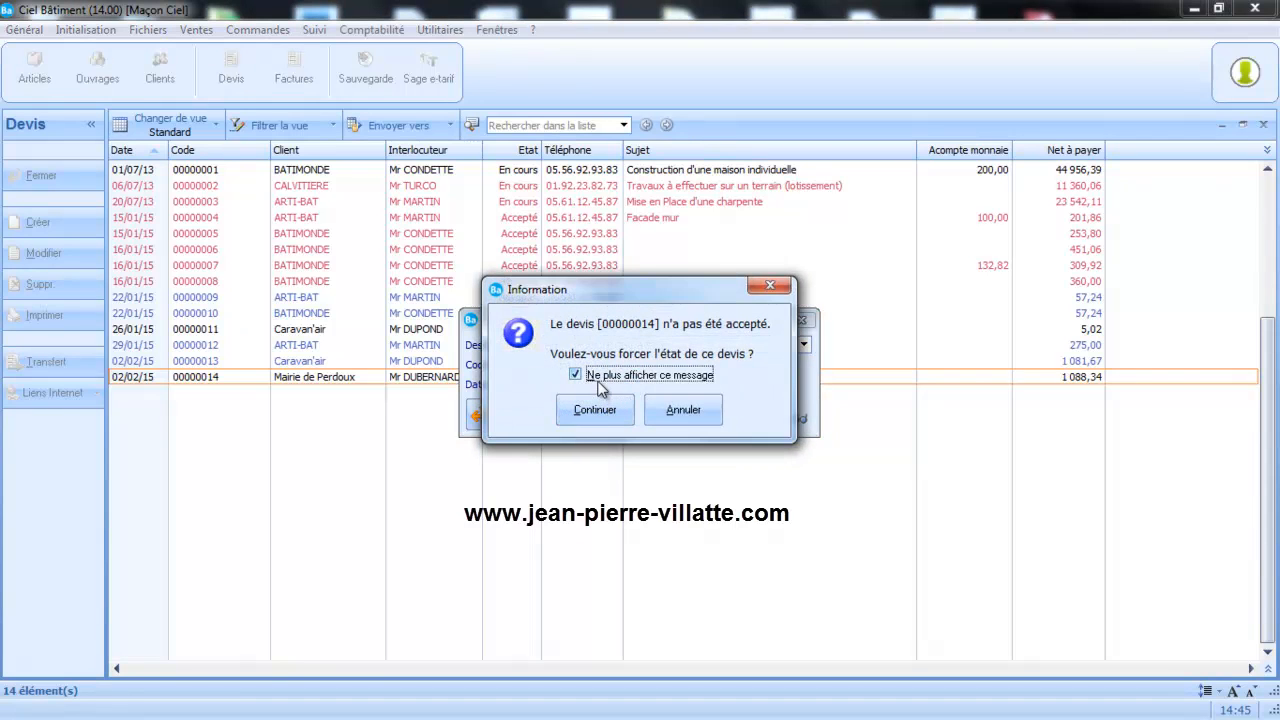
click(598, 412)
click(638, 390)
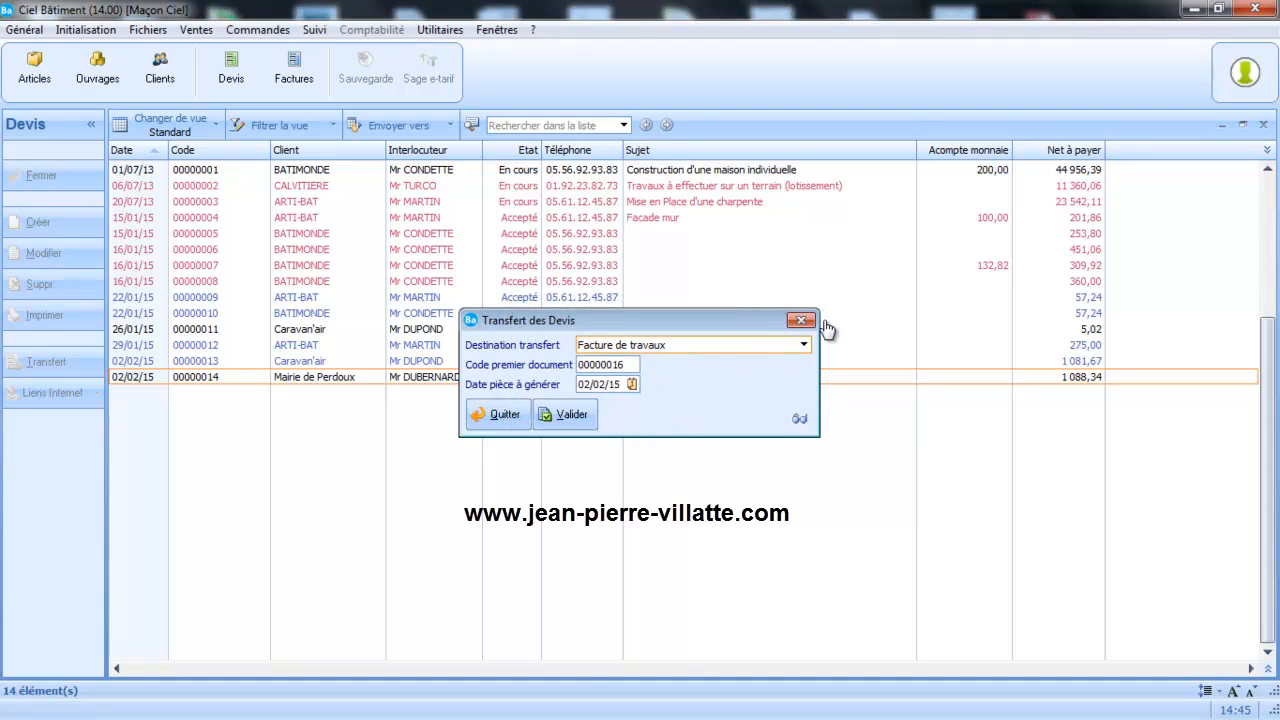
Try to transfer the same Mairie de Perdoux quote to a "Facture de travaux" again.
click(573, 414)
click(640, 391)
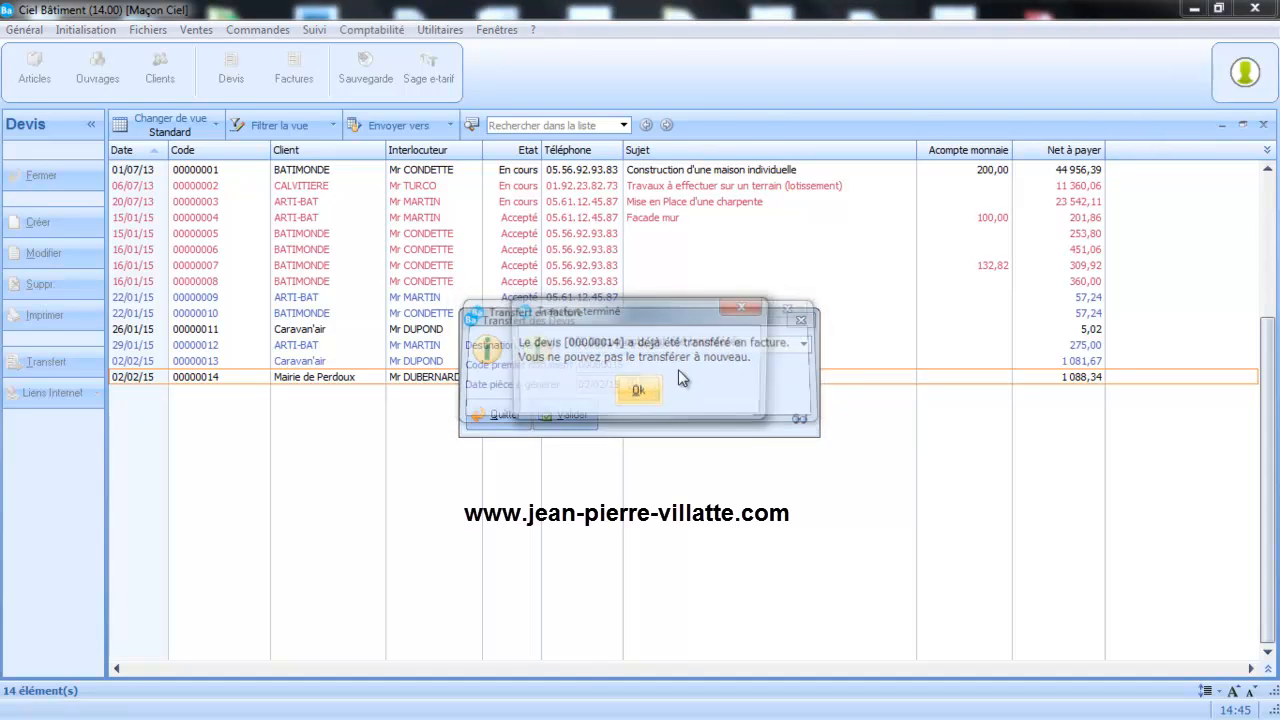
click(766, 314)
Close the quote transfer and open the lines of the Mairie de Perdoux invoice from the invoice list.
click(801, 320)
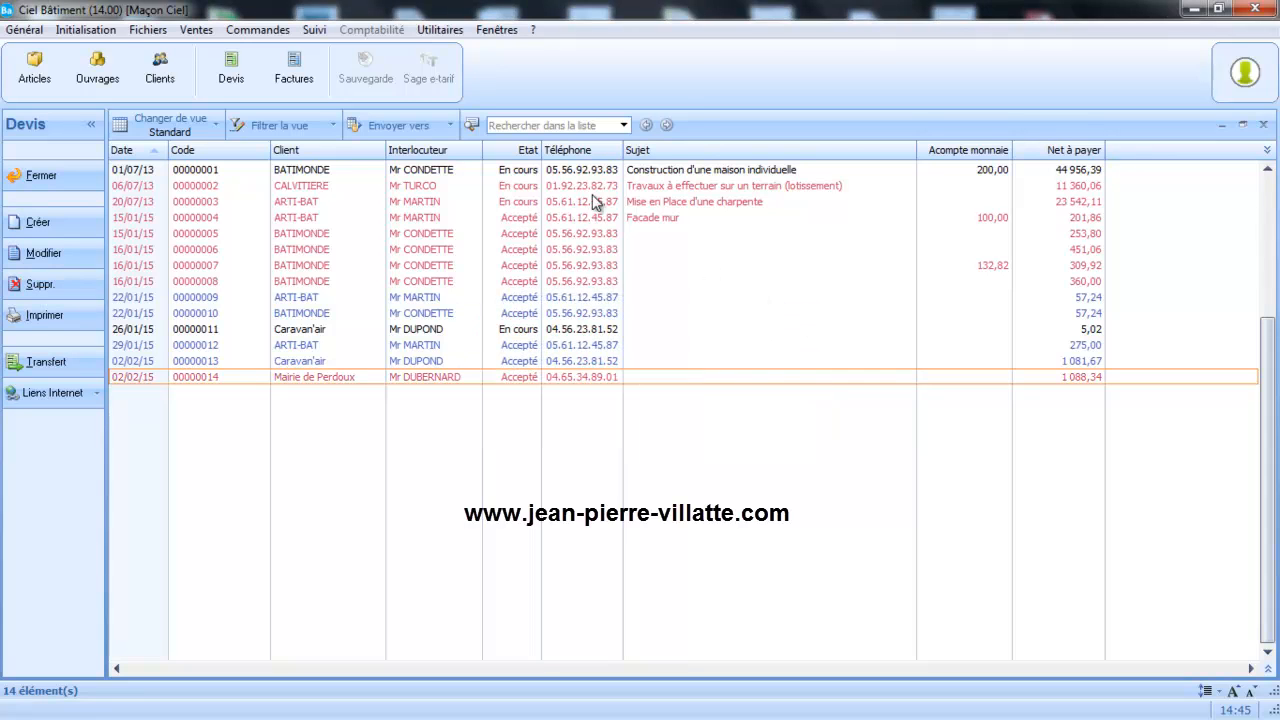
click(295, 66)
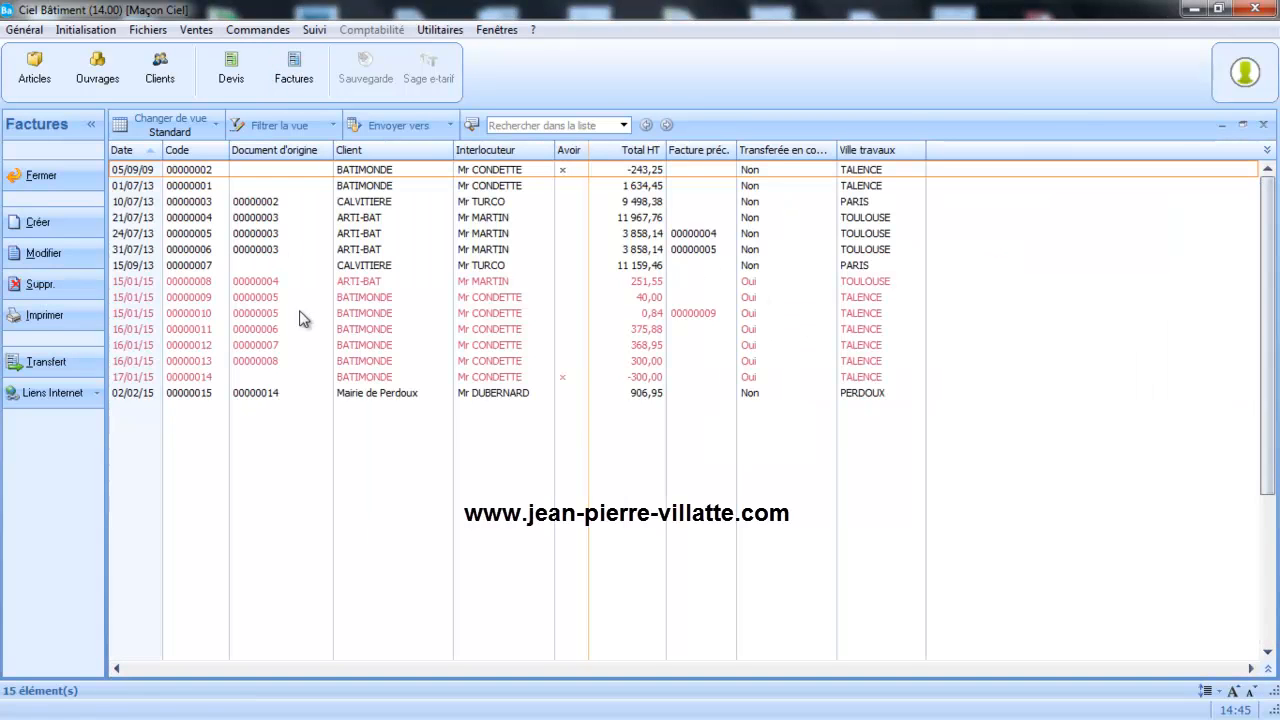
double_click(367, 392)
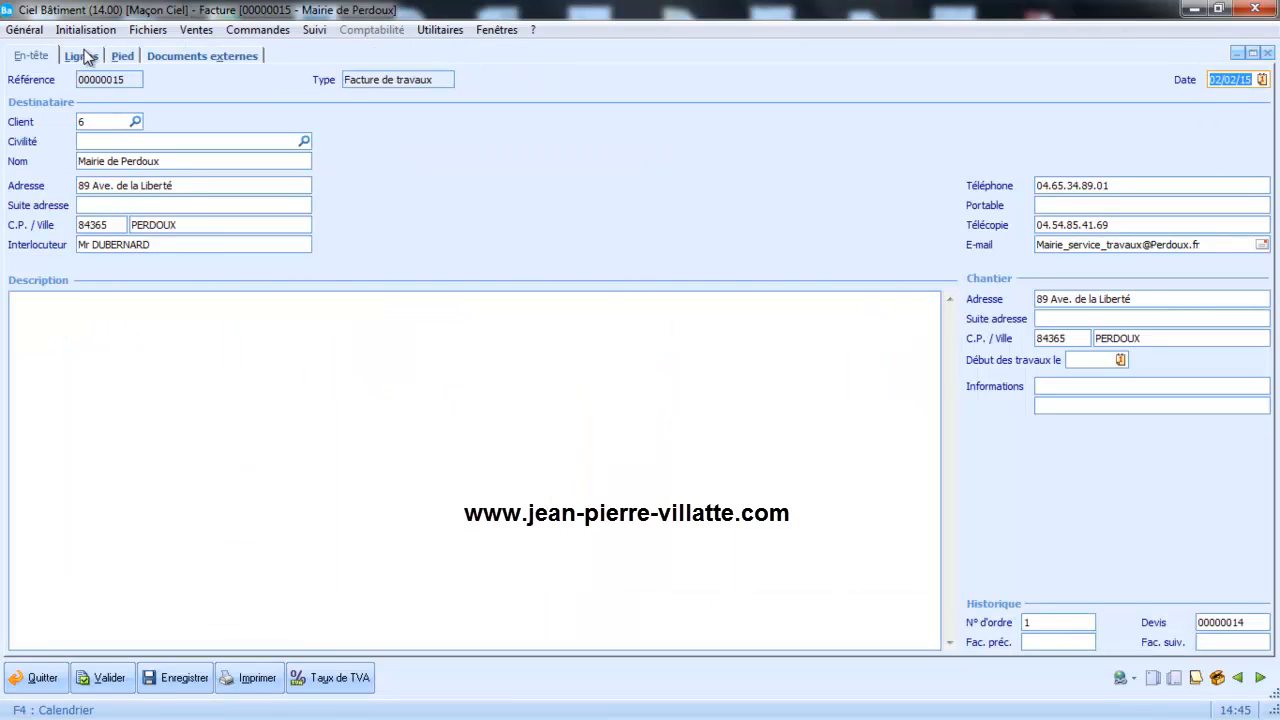
click(84, 58)
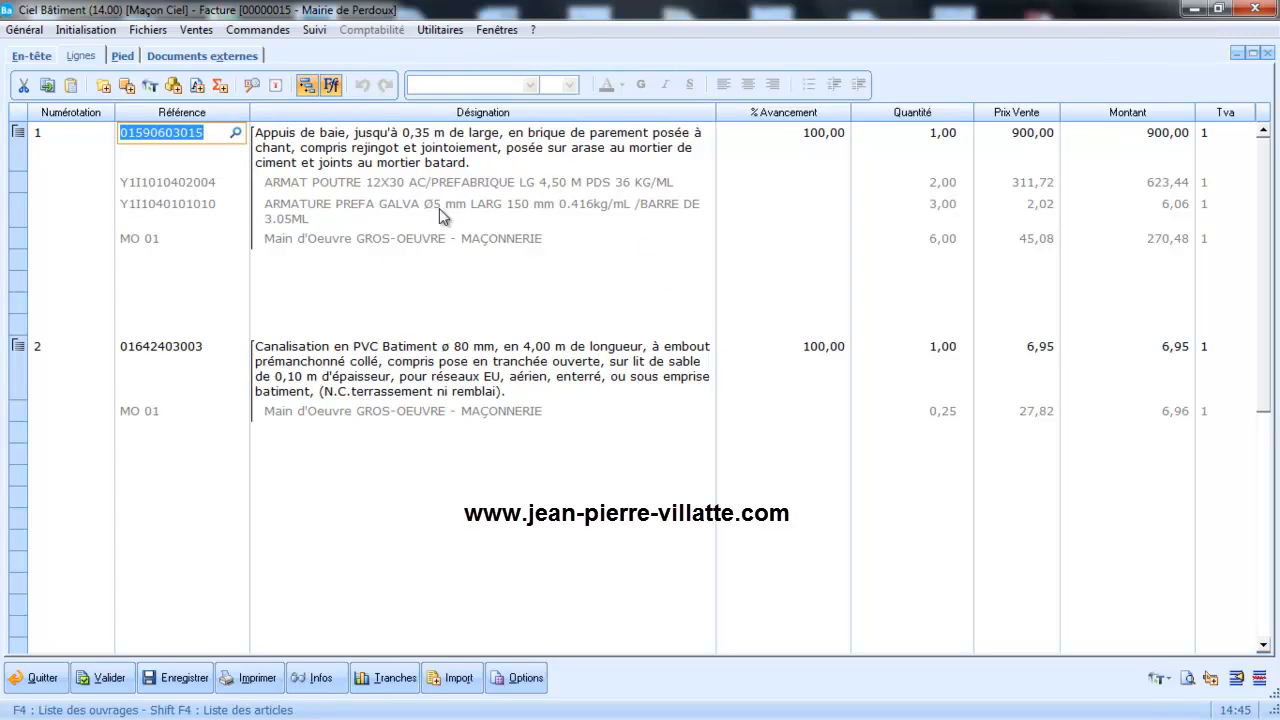
Set the progress percentage of the "Canalisation en PVC" line to 0 and save the invoice from its footer page.
click(766, 346)
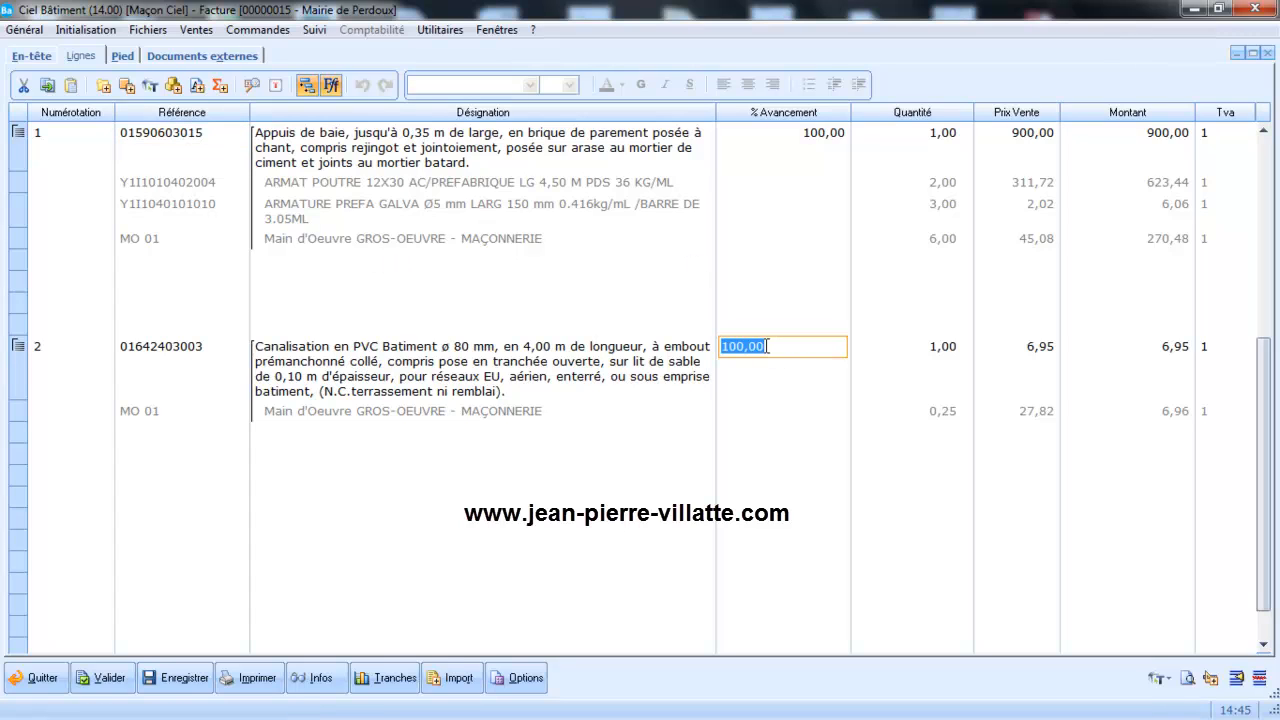
text(0)
key(Tab)
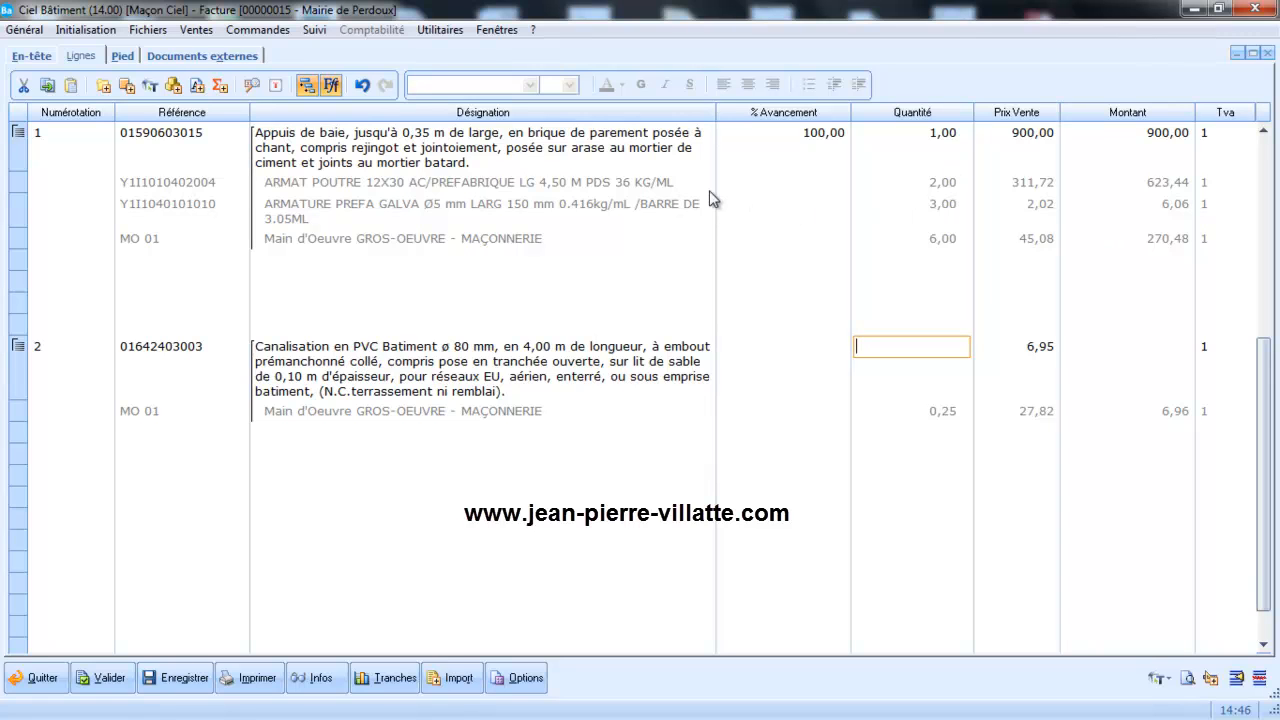
click(121, 56)
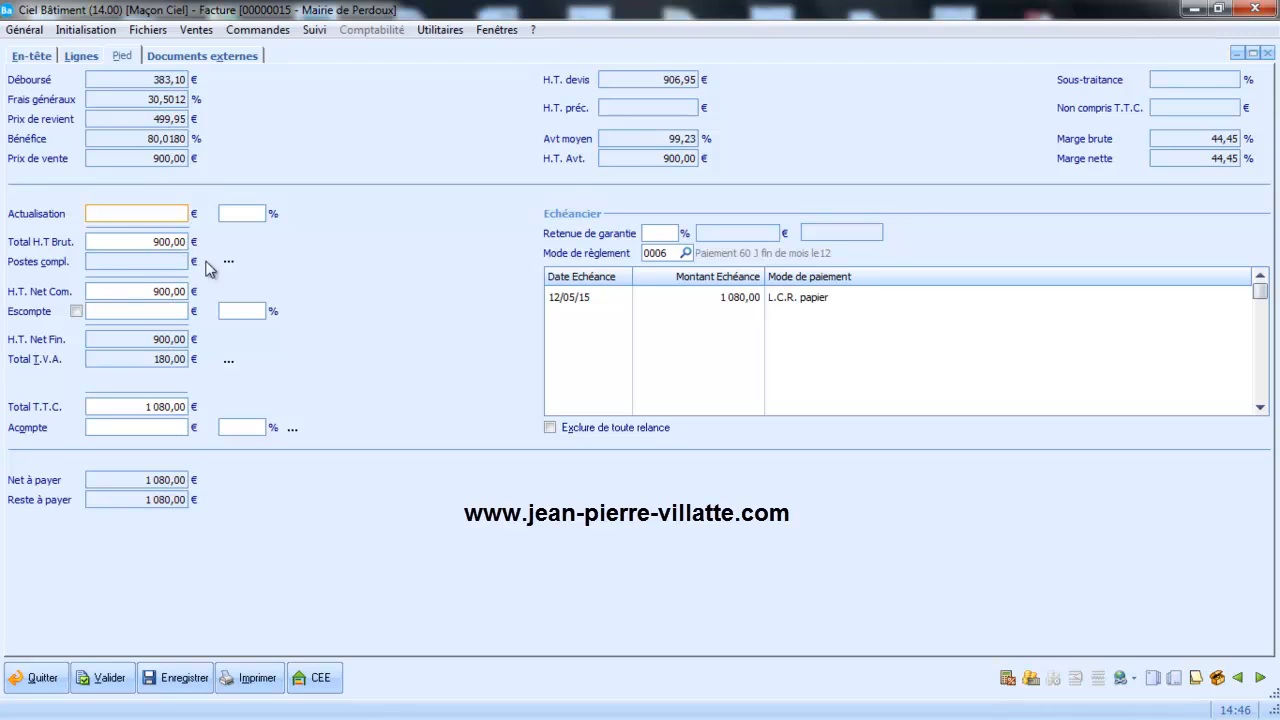
click(167, 681)
Preview the invoice printout with the "Avec récapitulatif des tranches" layout, check its lines, and exit the preview.
click(242, 680)
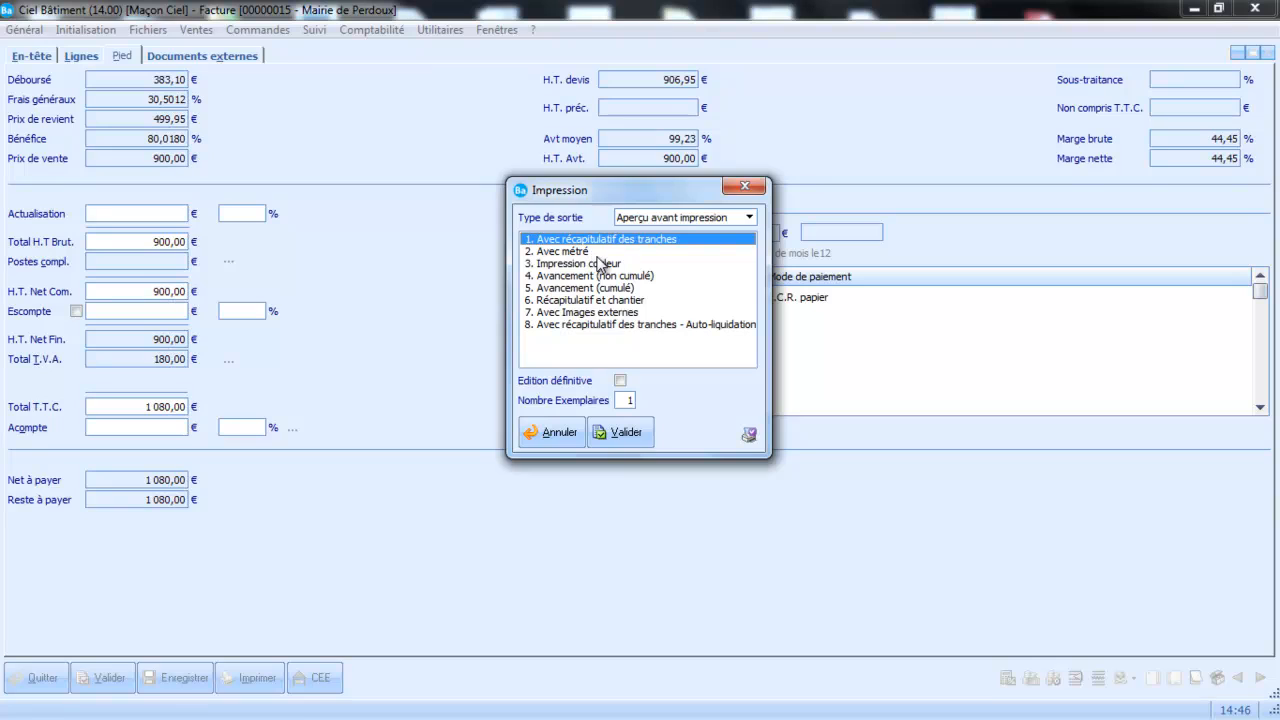
click(600, 252)
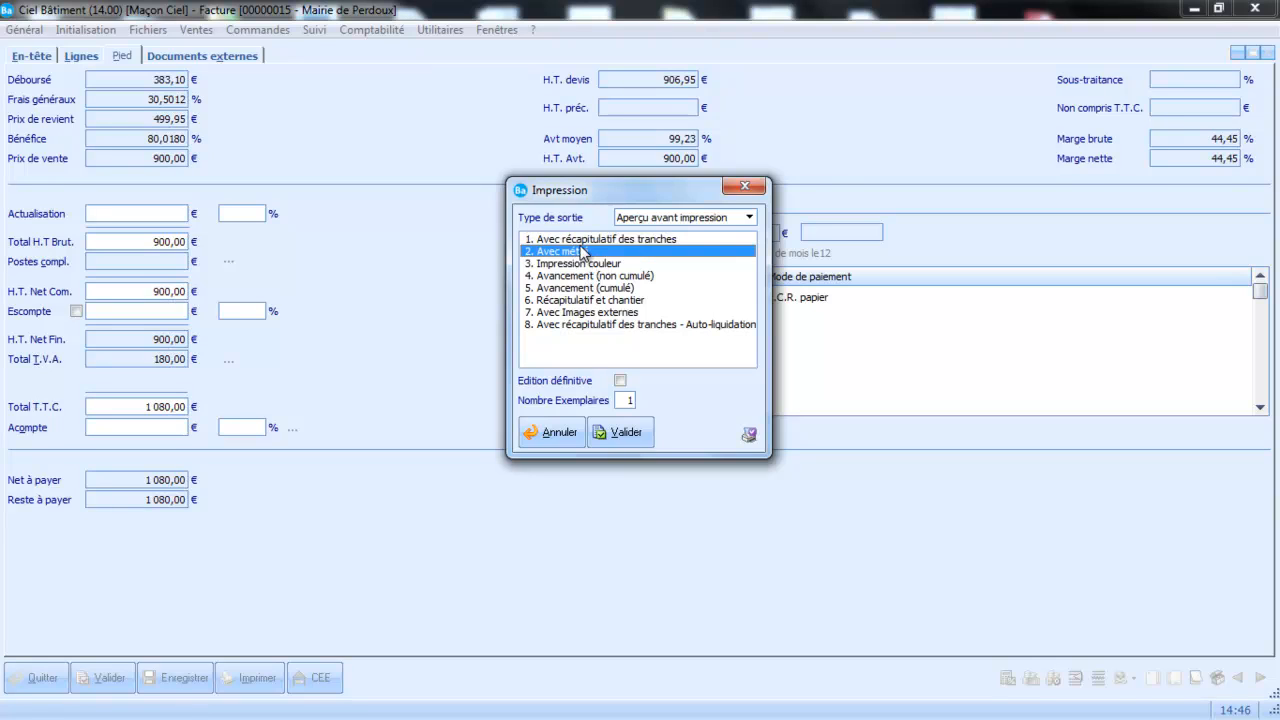
click(585, 241)
click(628, 438)
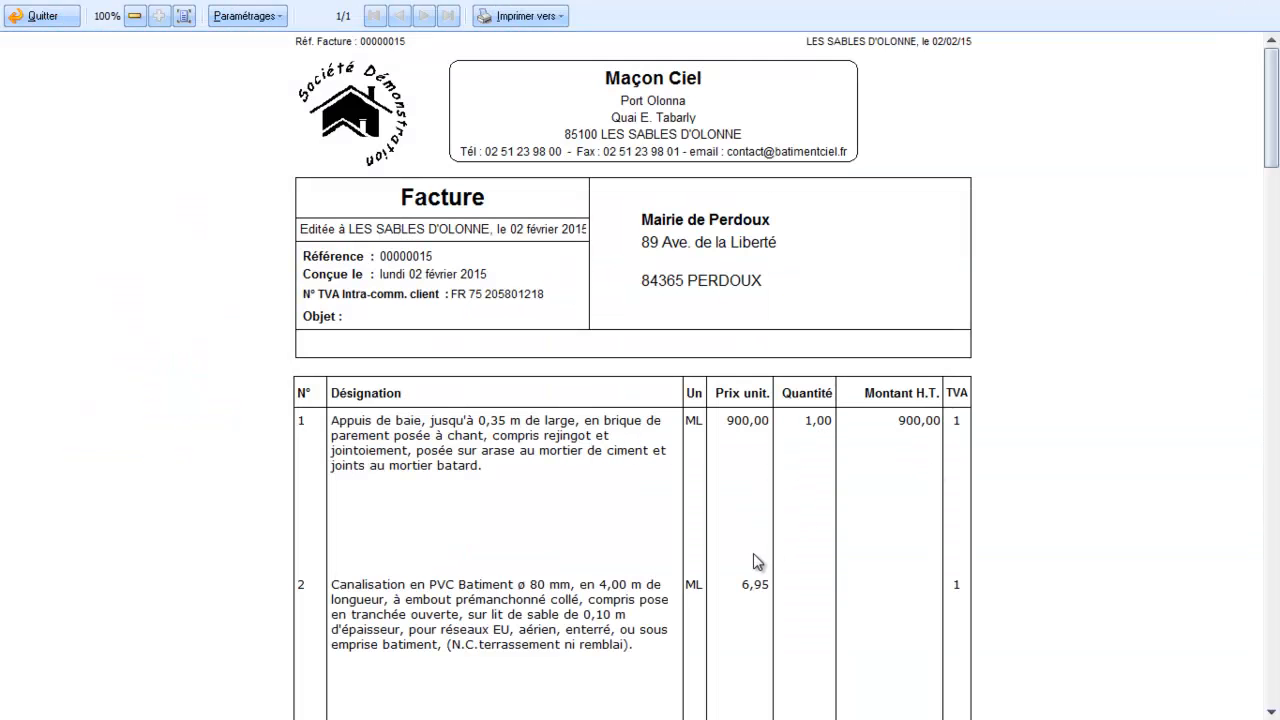
drag(1271, 56, 1217, 290)
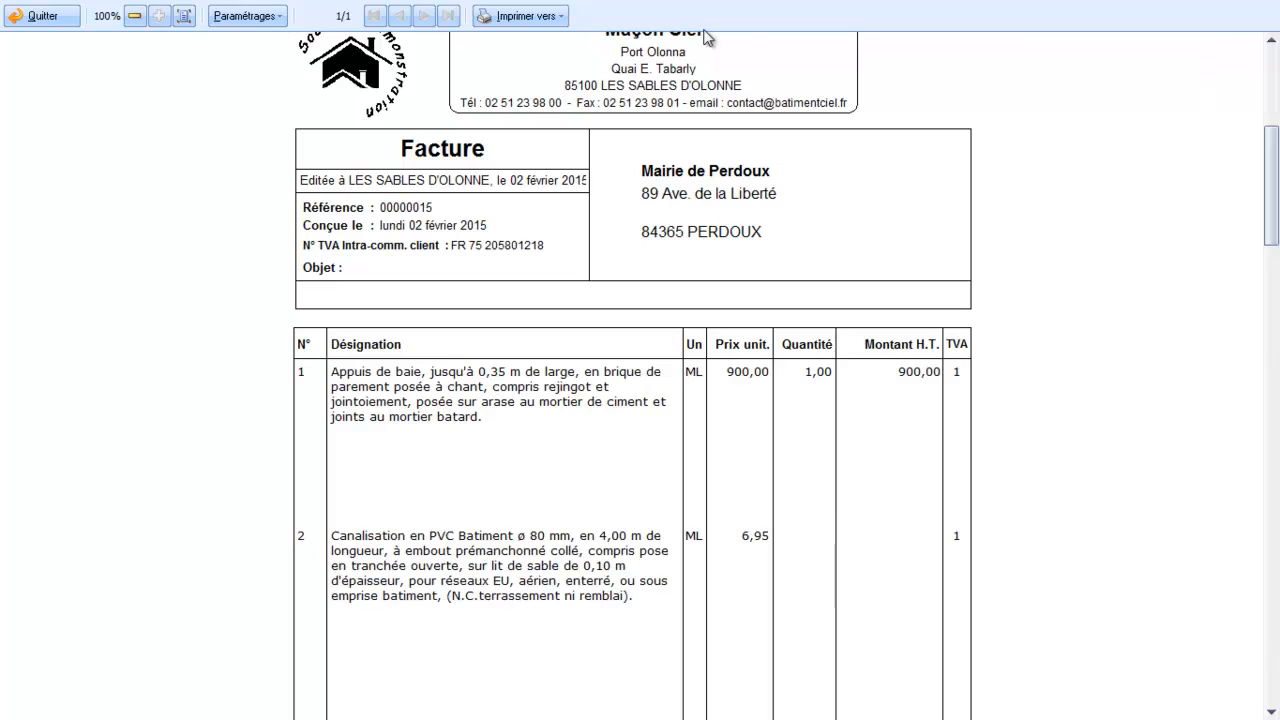
click(42, 16)
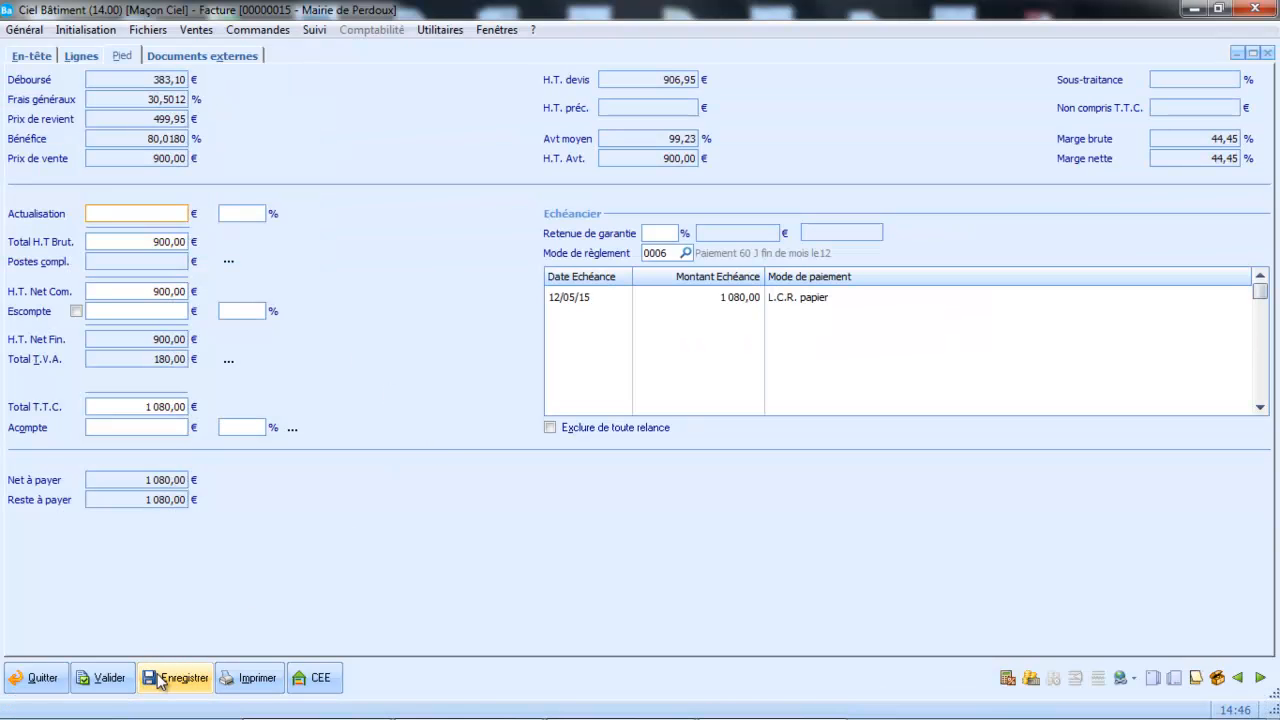
Validate the invoice and transfer it to a "Facture d'avancement" dated 02/02/15.
click(106, 676)
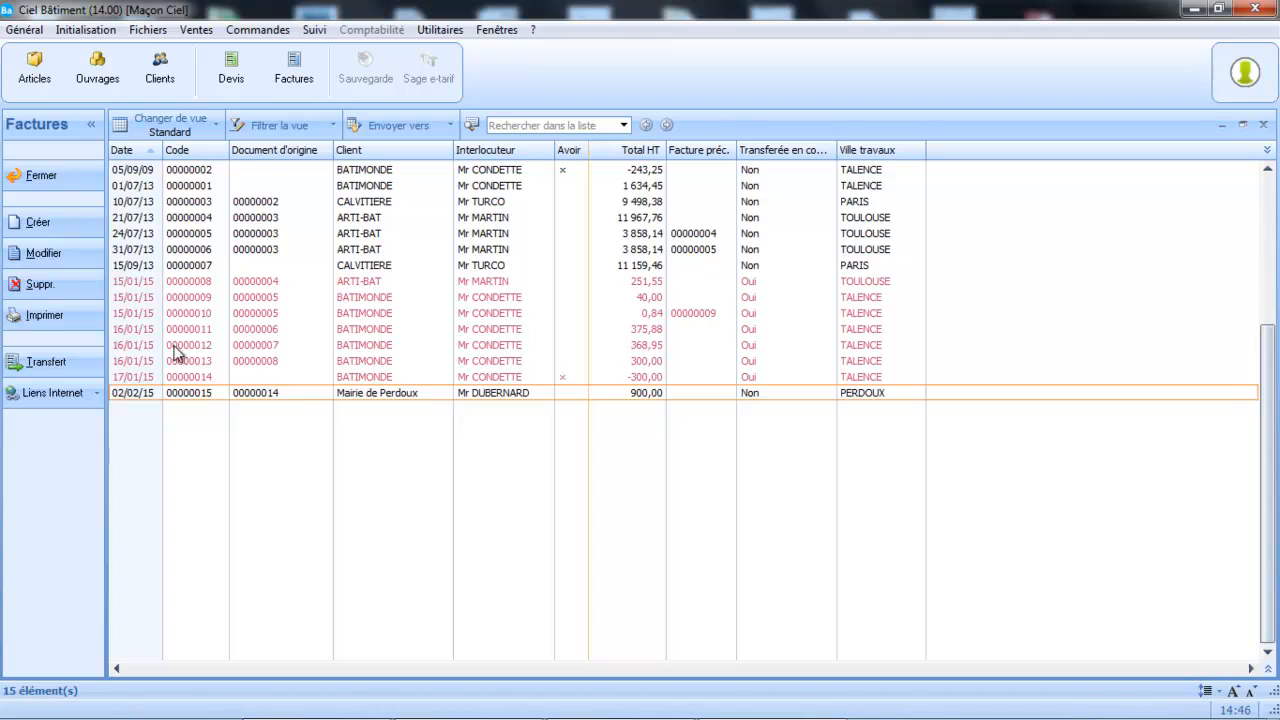
click(76, 360)
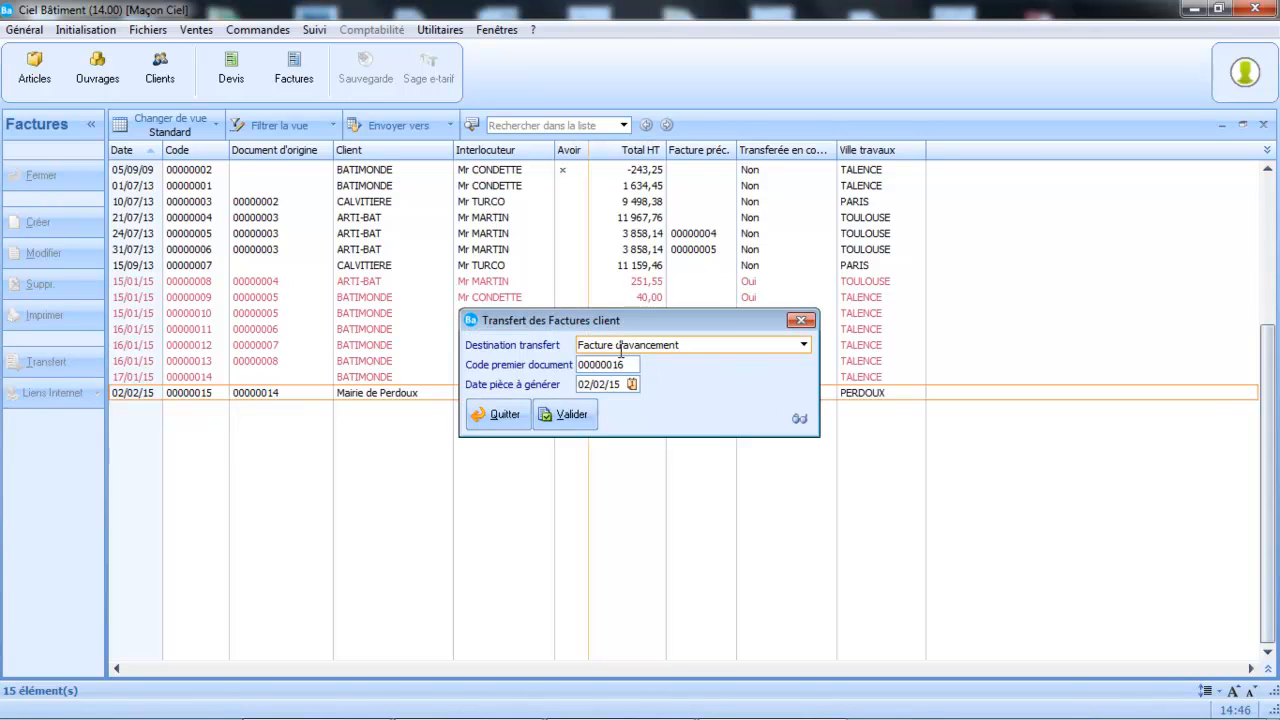
click(574, 416)
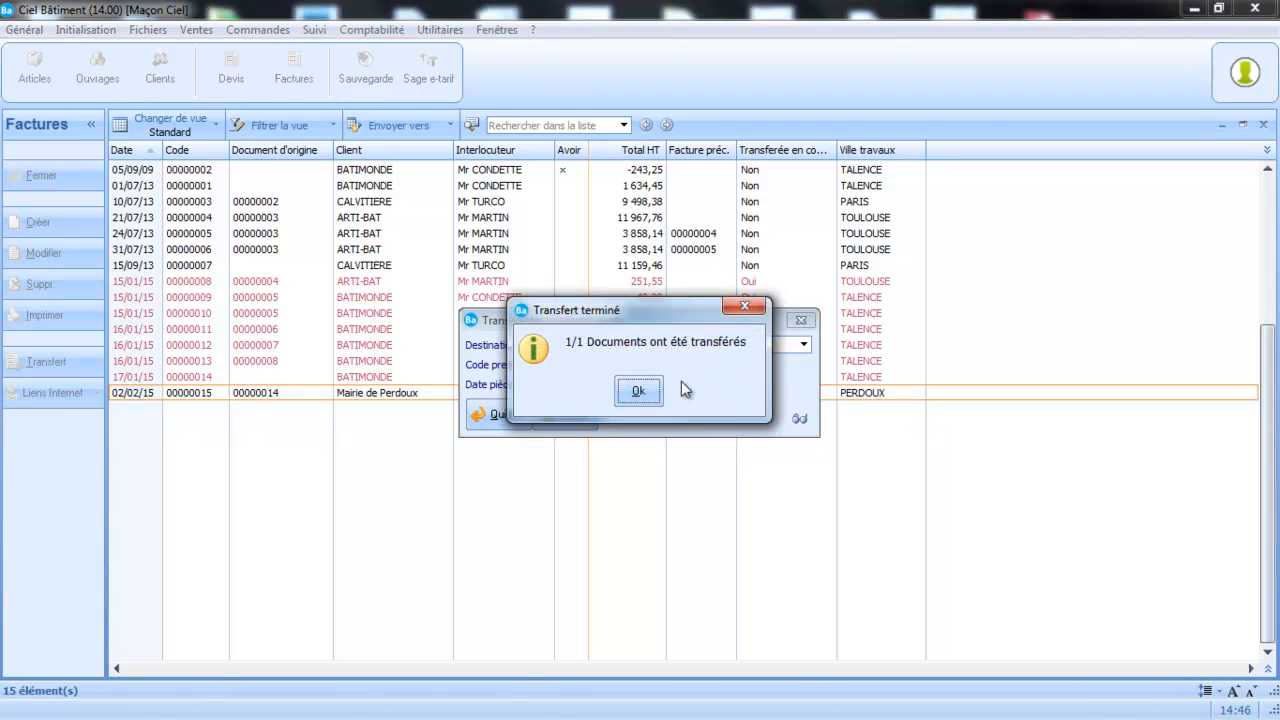
click(638, 391)
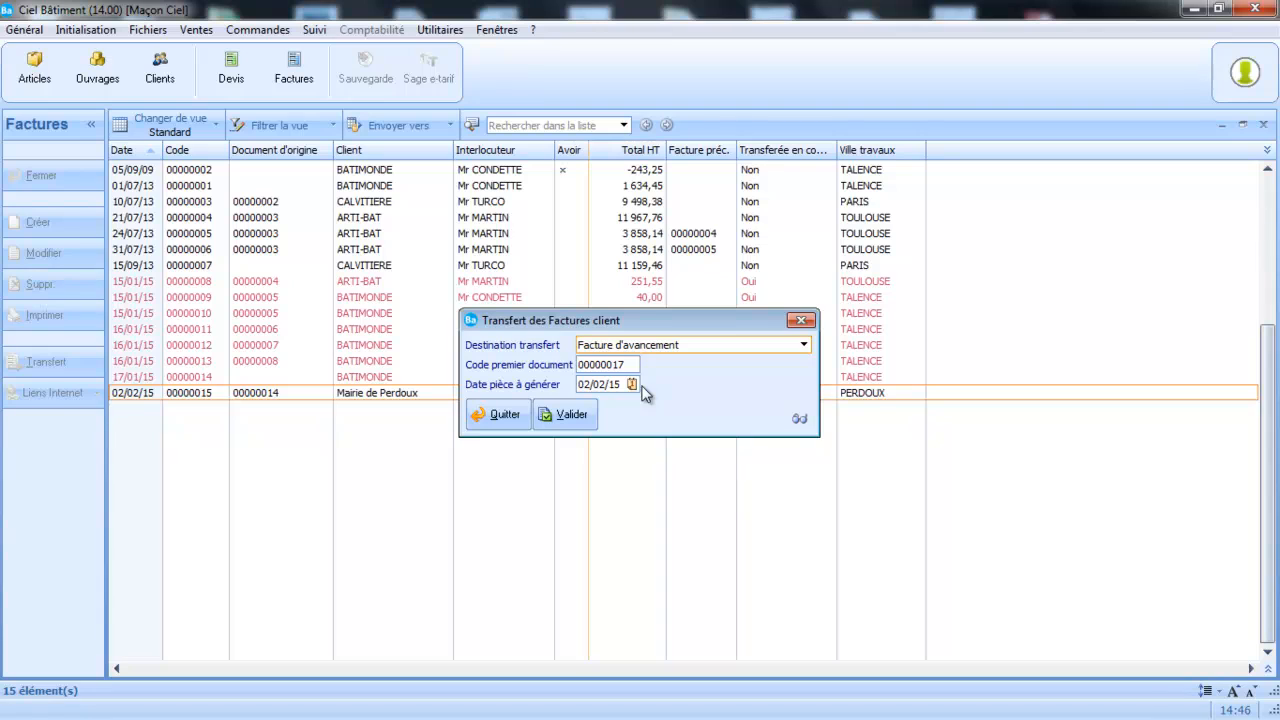
click(801, 320)
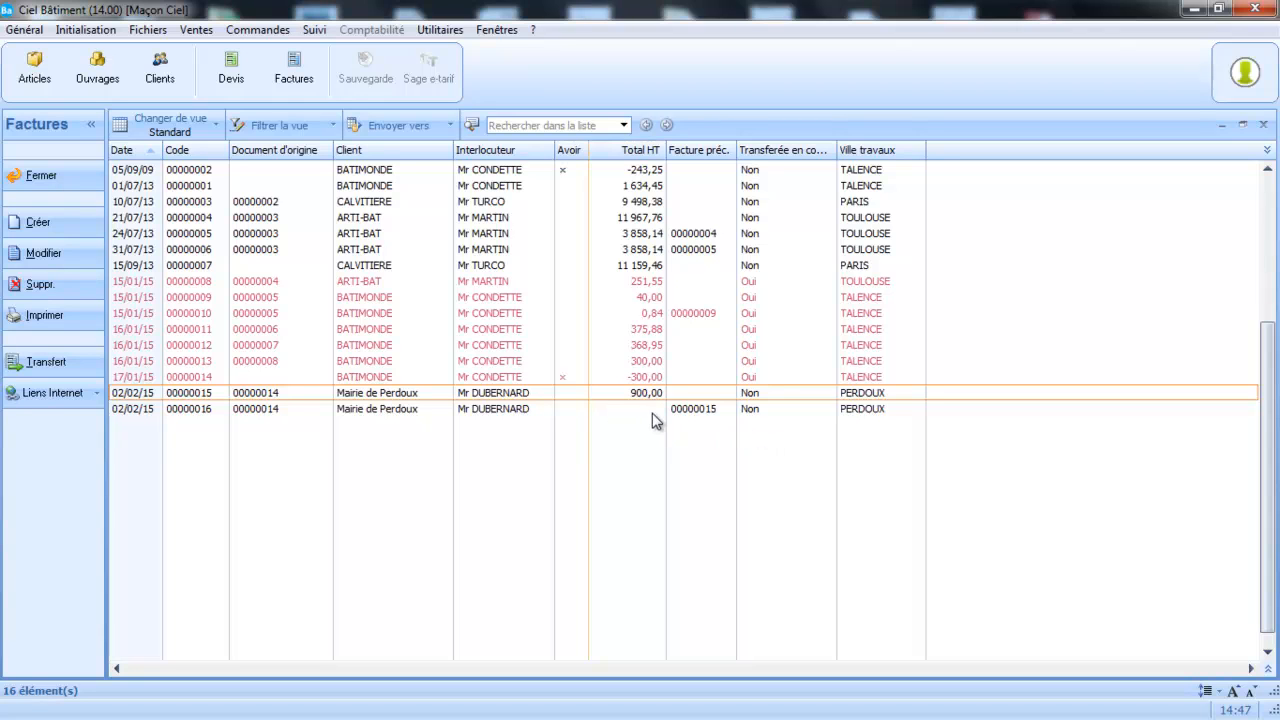
Open the lines of Mairie de Perdoux's second progress invoice and set the "Canalisation en PVC" line's progress percentage to 100.
double_click(277, 412)
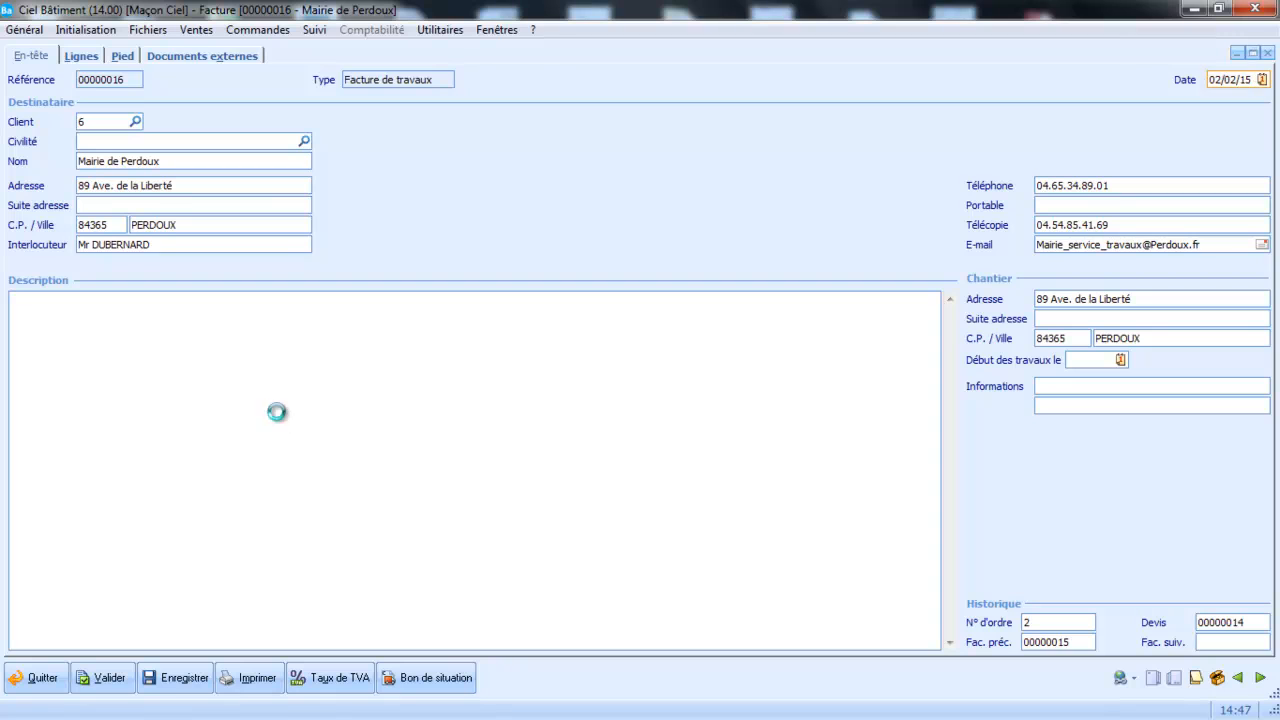
click(80, 56)
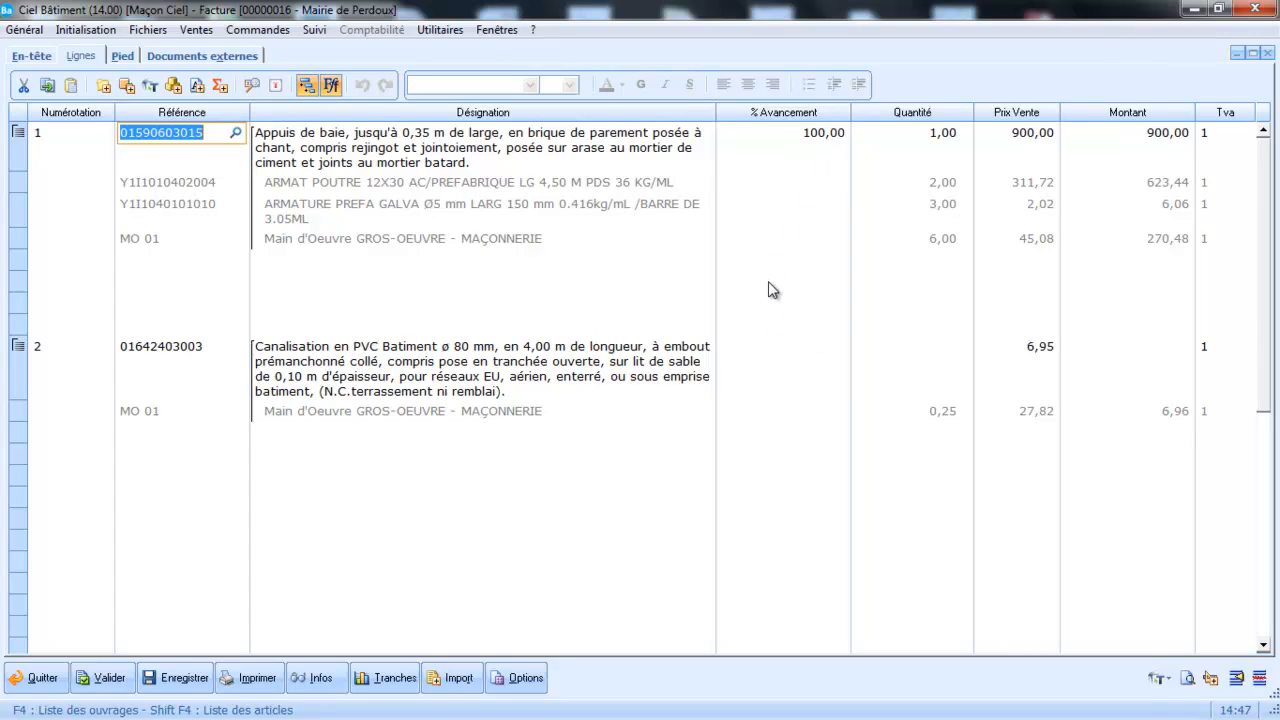
click(774, 347)
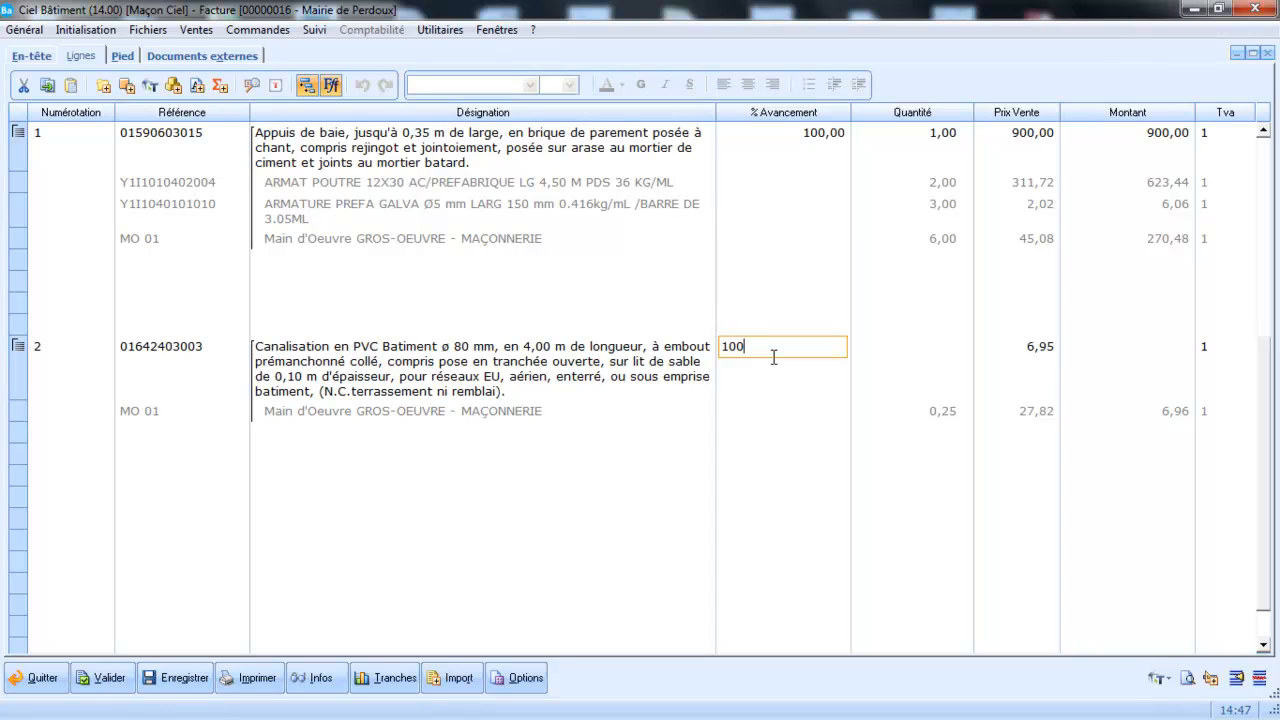
key(Tab)
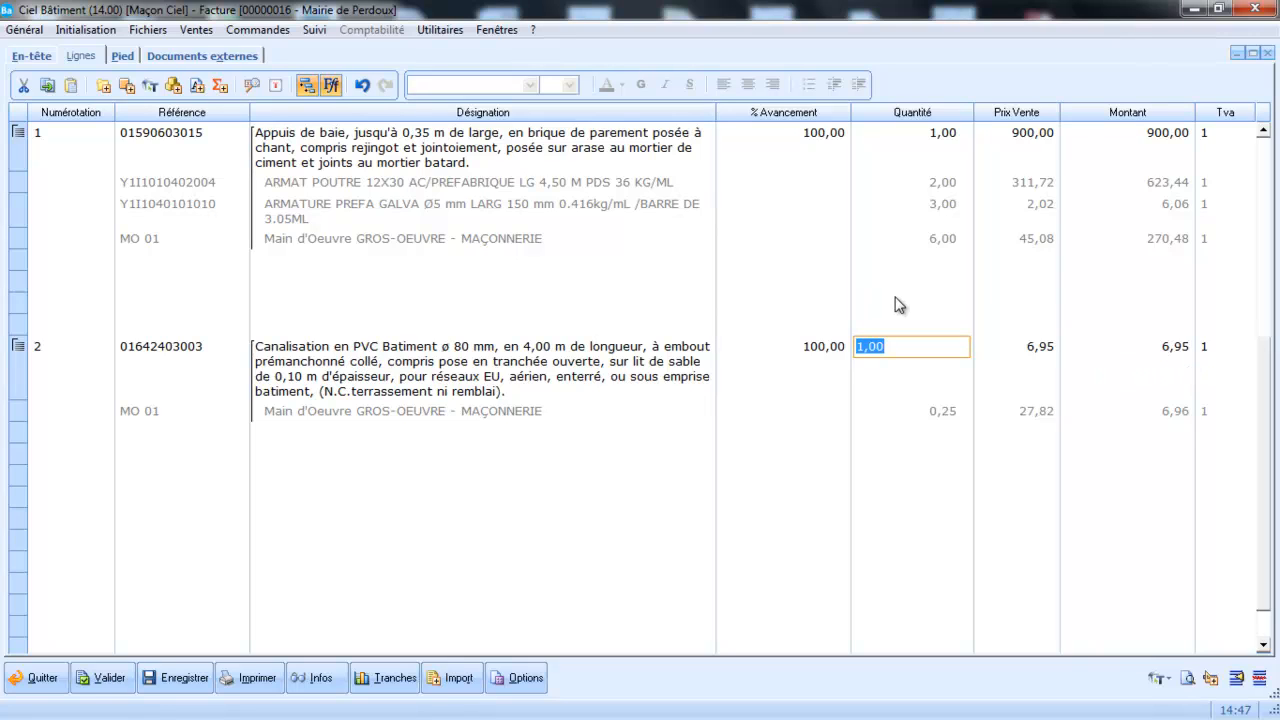
Create a "Bon de situation" from the invoice footer page and open its print preview with the "Standard" layout.
click(125, 58)
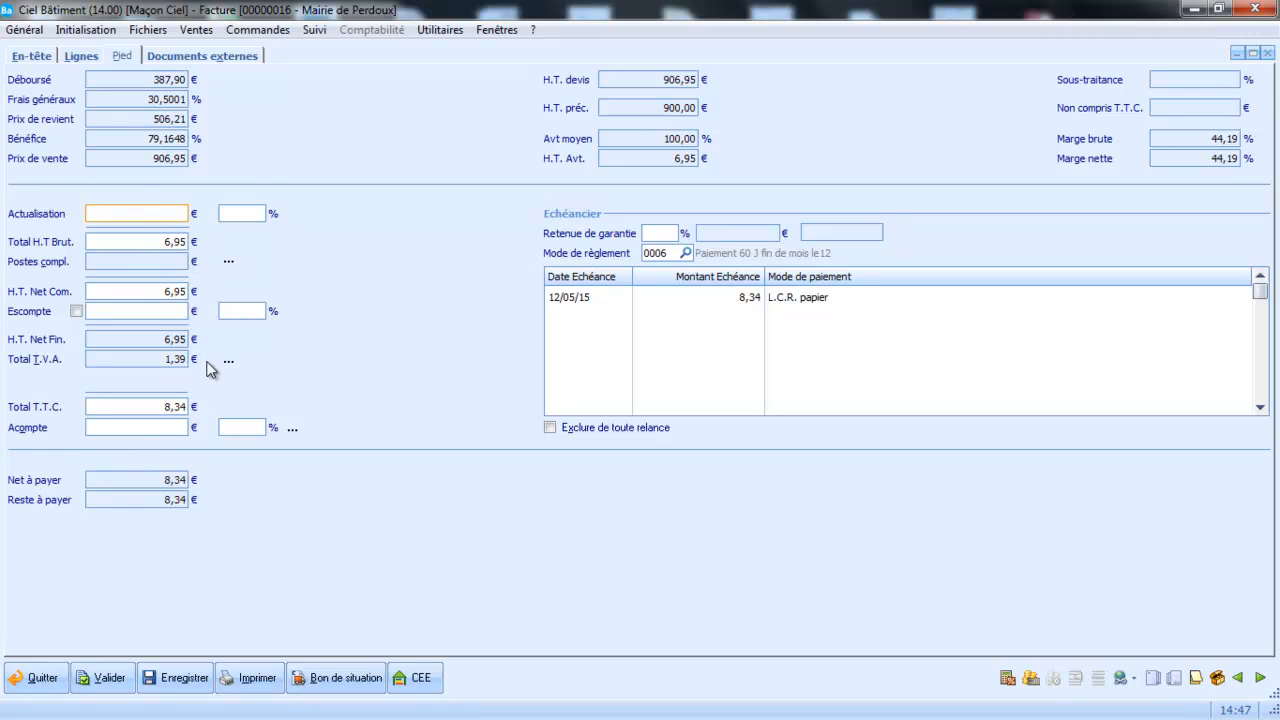
click(345, 679)
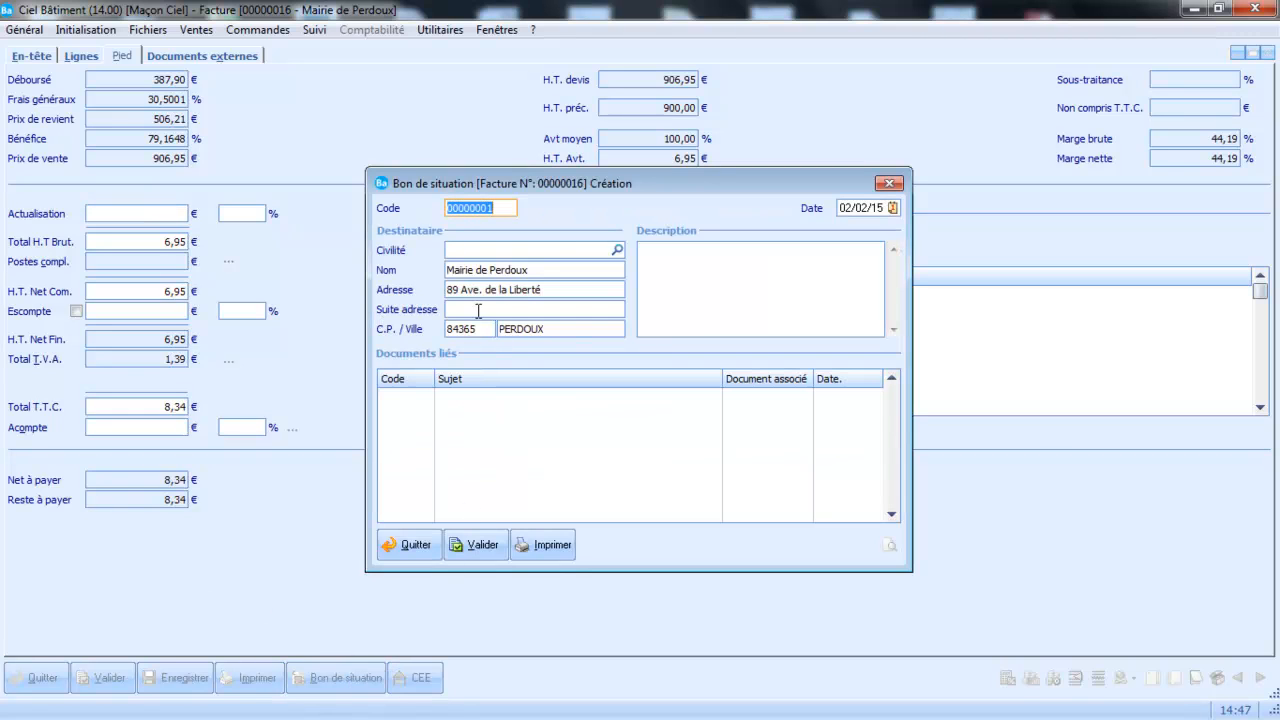
click(553, 560)
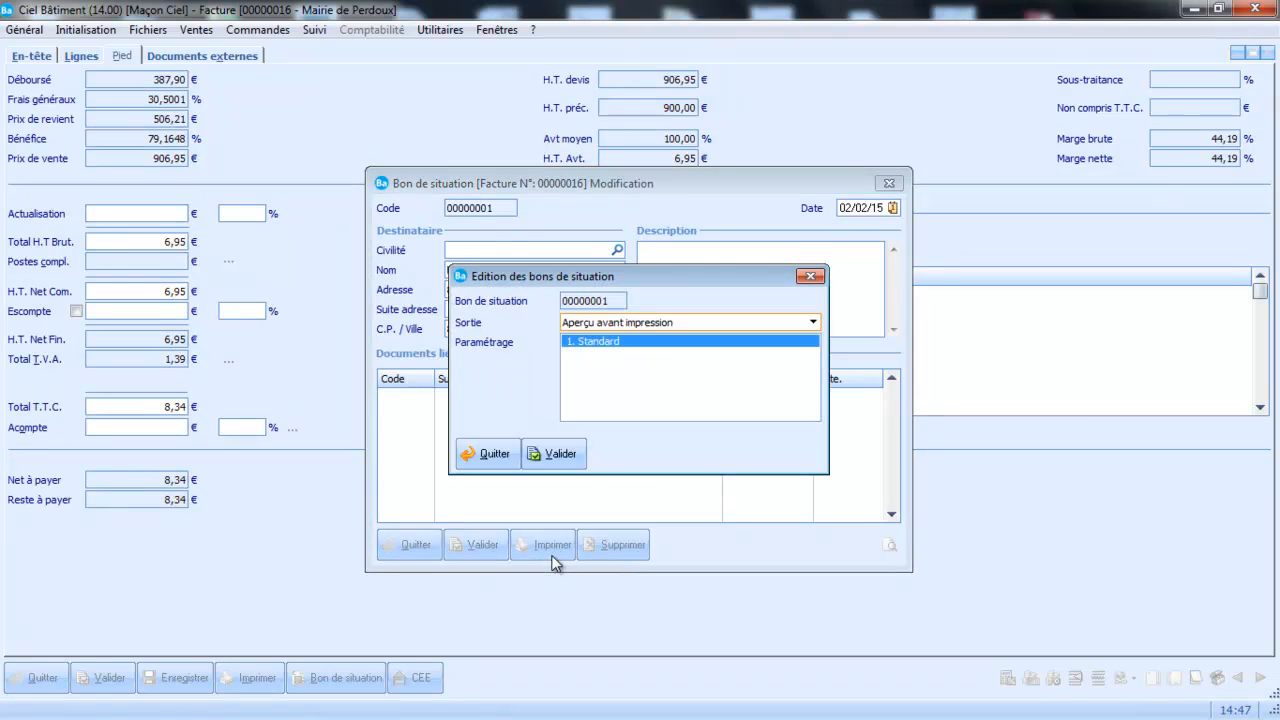
click(547, 462)
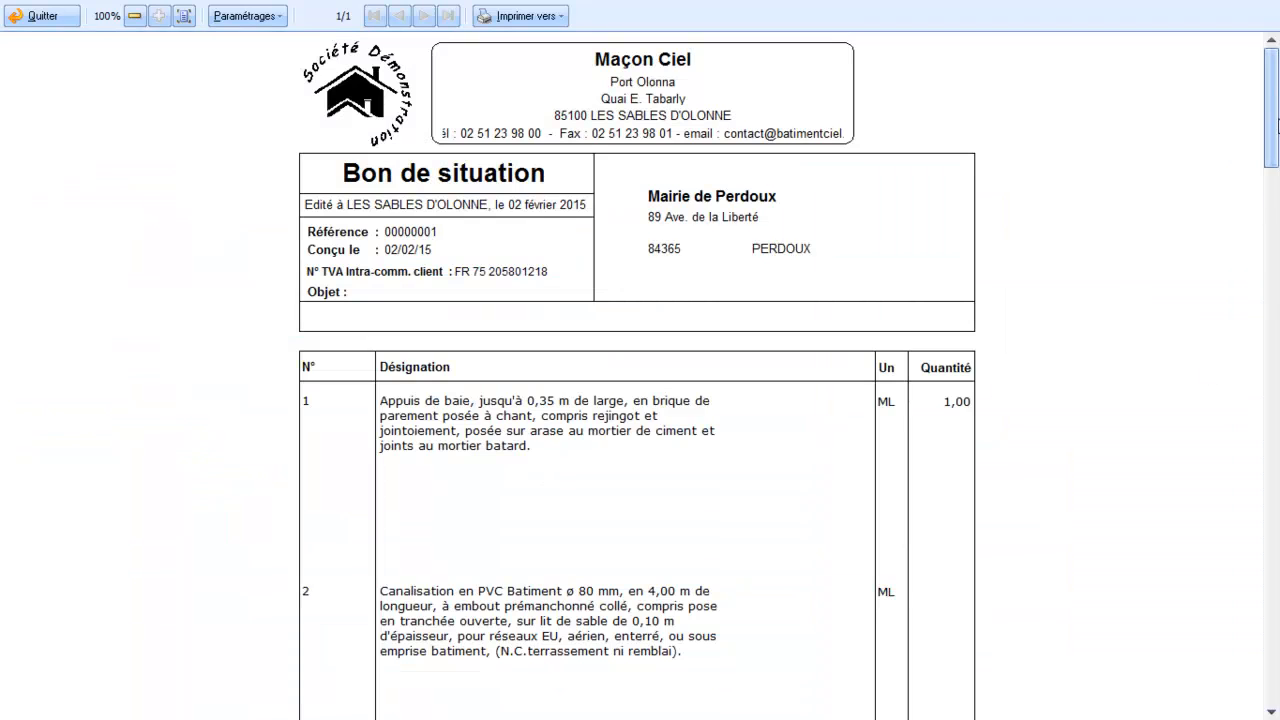
Check the lines in the "Bon de situation" preview, exit the preview and print settings, and validate the document.
drag(1273, 127, 1277, 660)
scroll(1223, 557, up, 5)
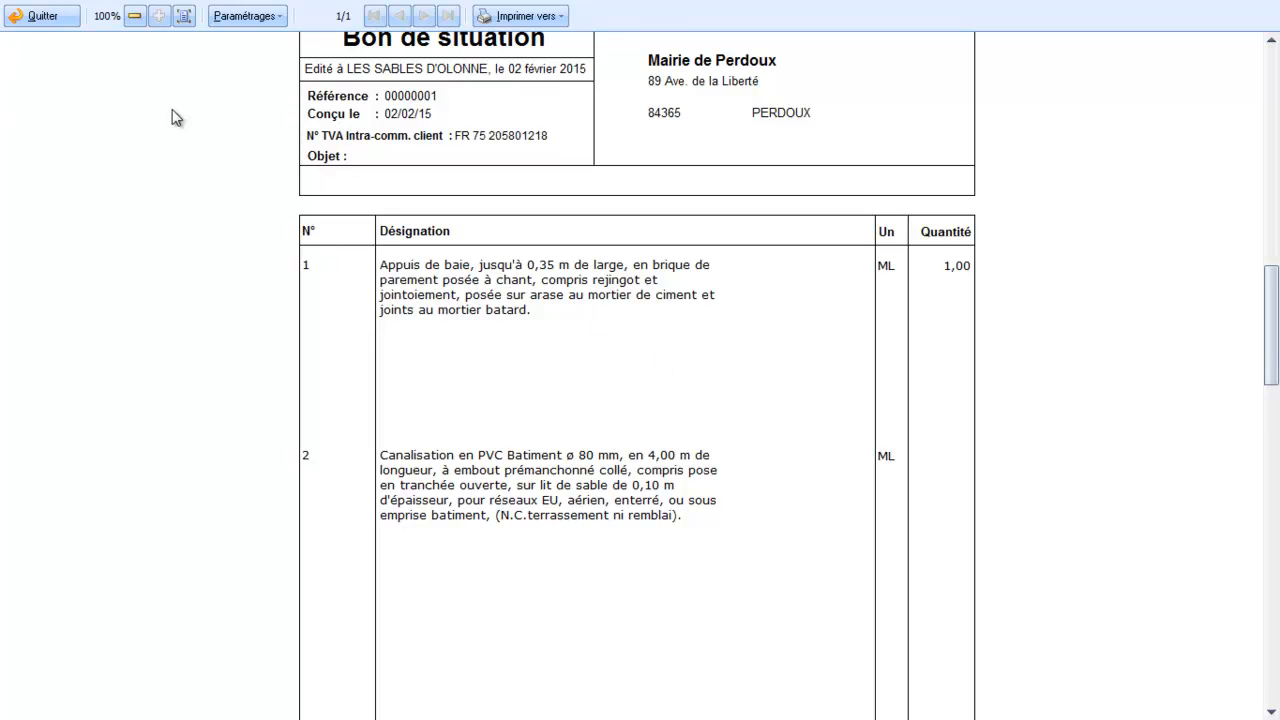
click(38, 16)
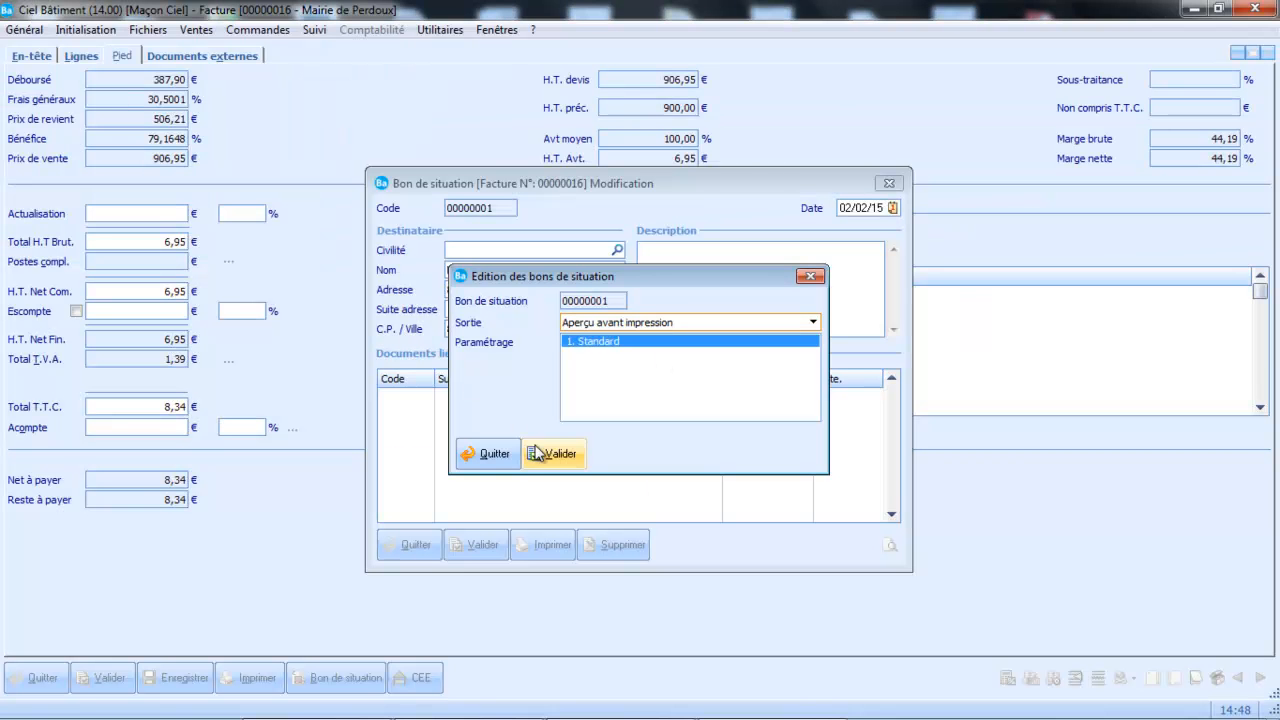
click(497, 453)
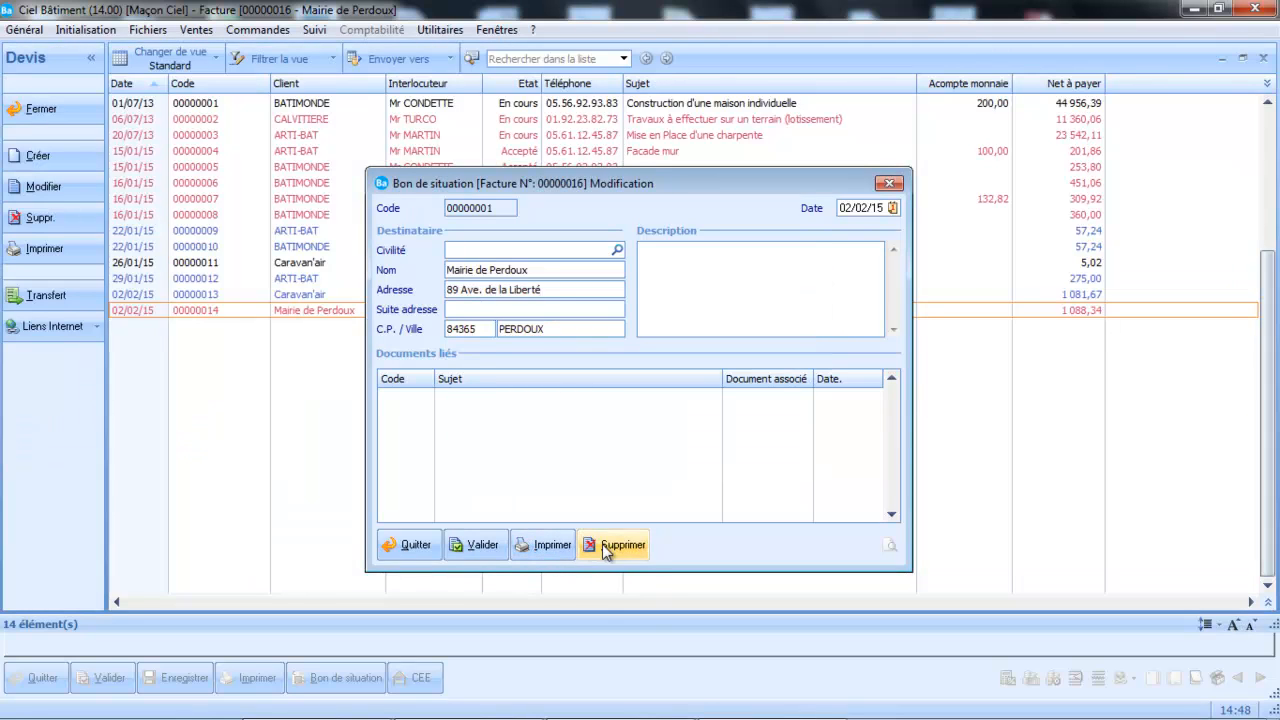
click(459, 547)
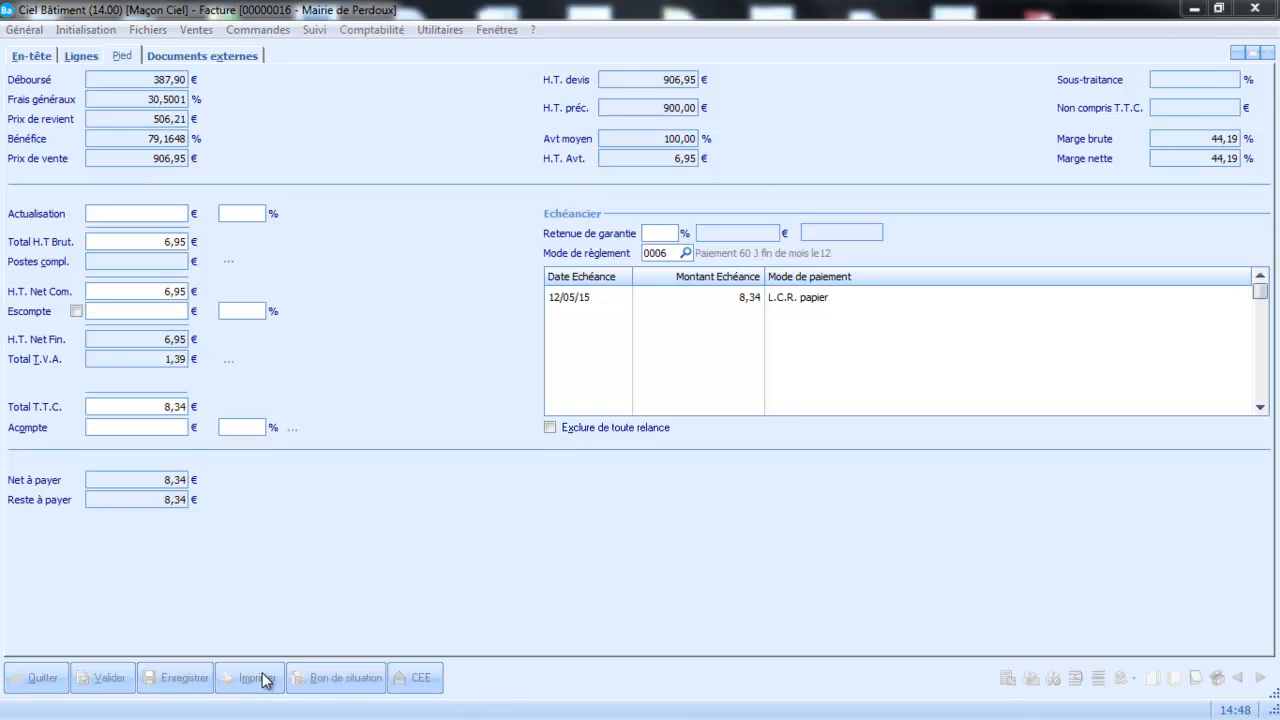
Preview the invoice with the "Avancement (non cumulé)" layout, check its lines and progress summary, exit the preview, and validate the invoice.
click(260, 678)
key(Return)
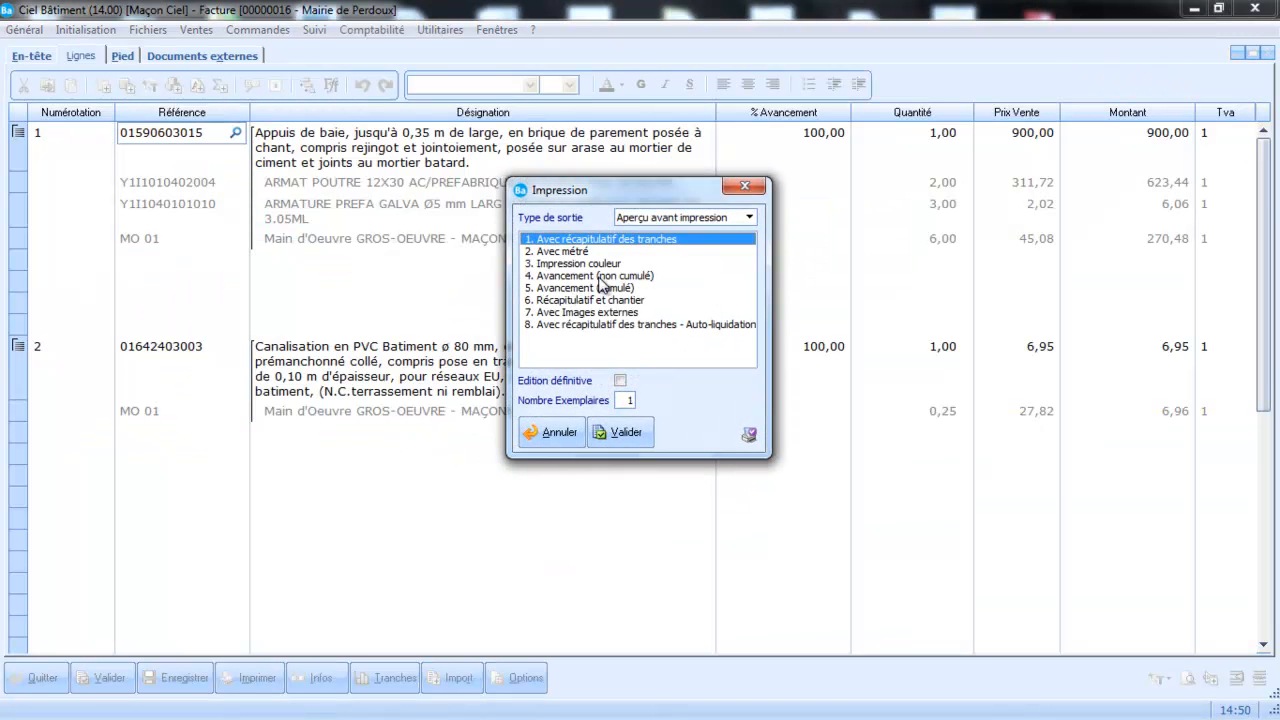
click(565, 276)
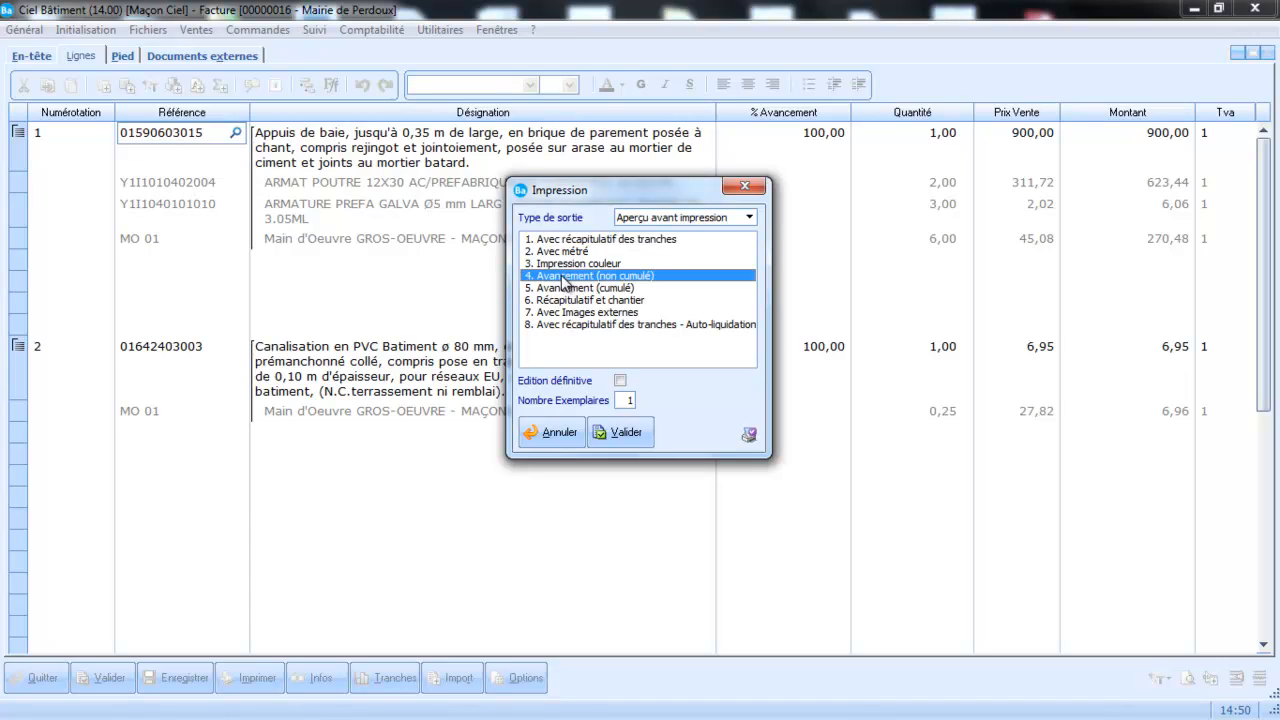
click(616, 432)
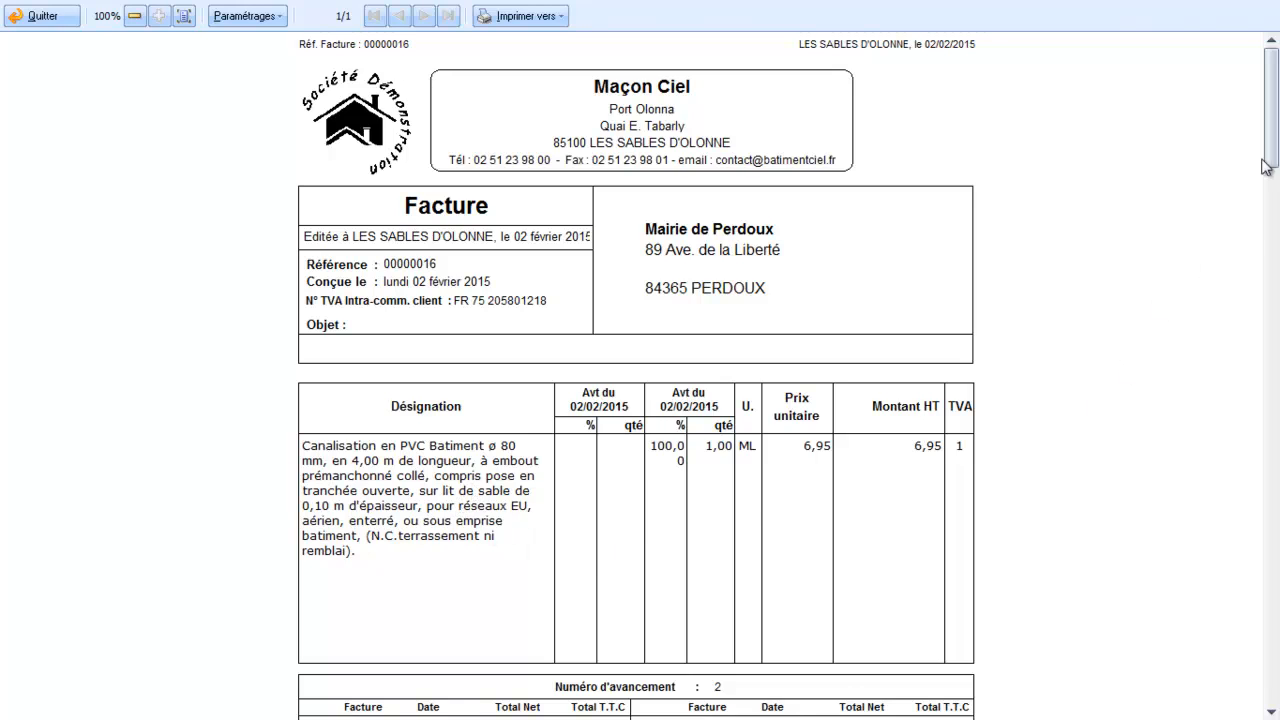
drag(1272, 142, 1272, 514)
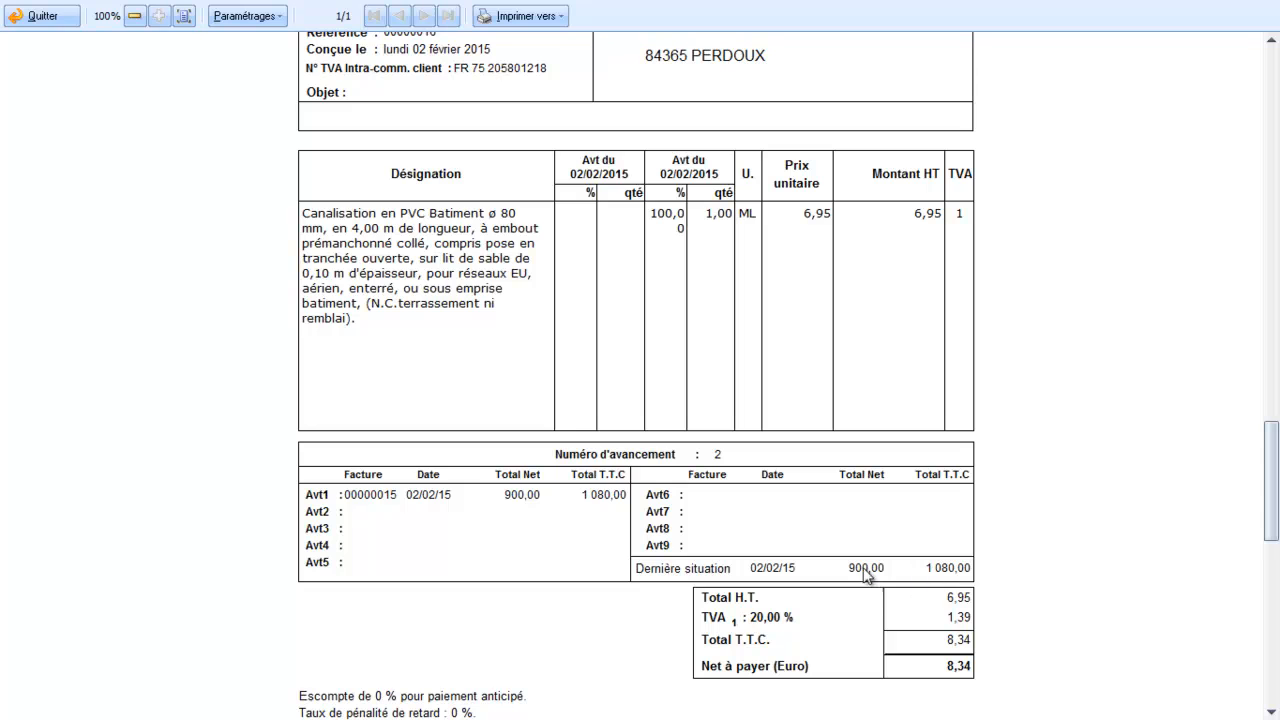
drag(1271, 486, 1119, 380)
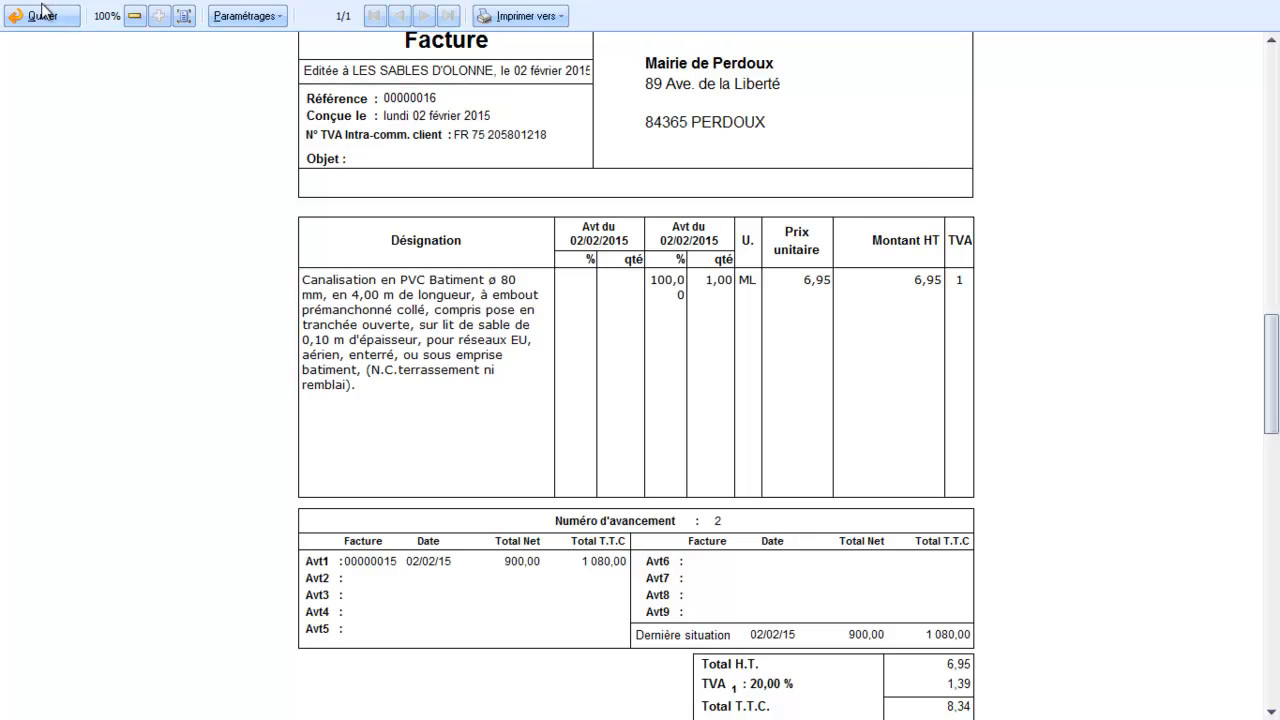
click(42, 15)
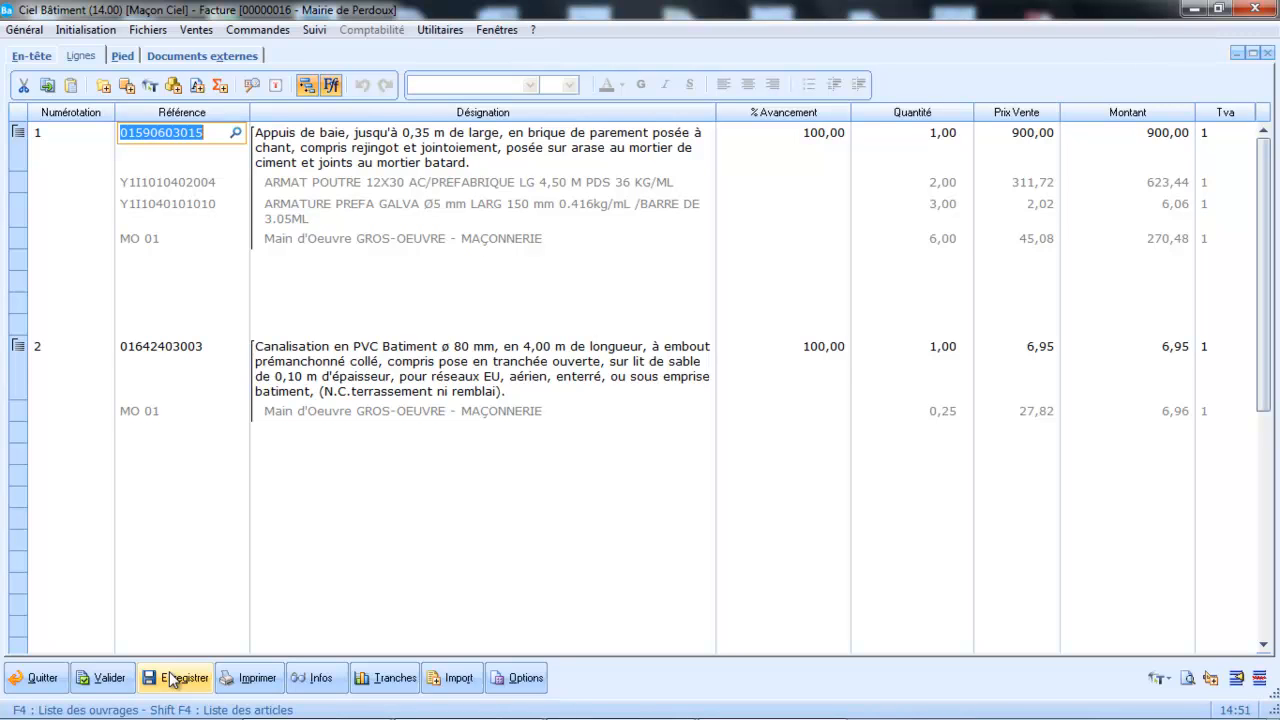
click(124, 674)
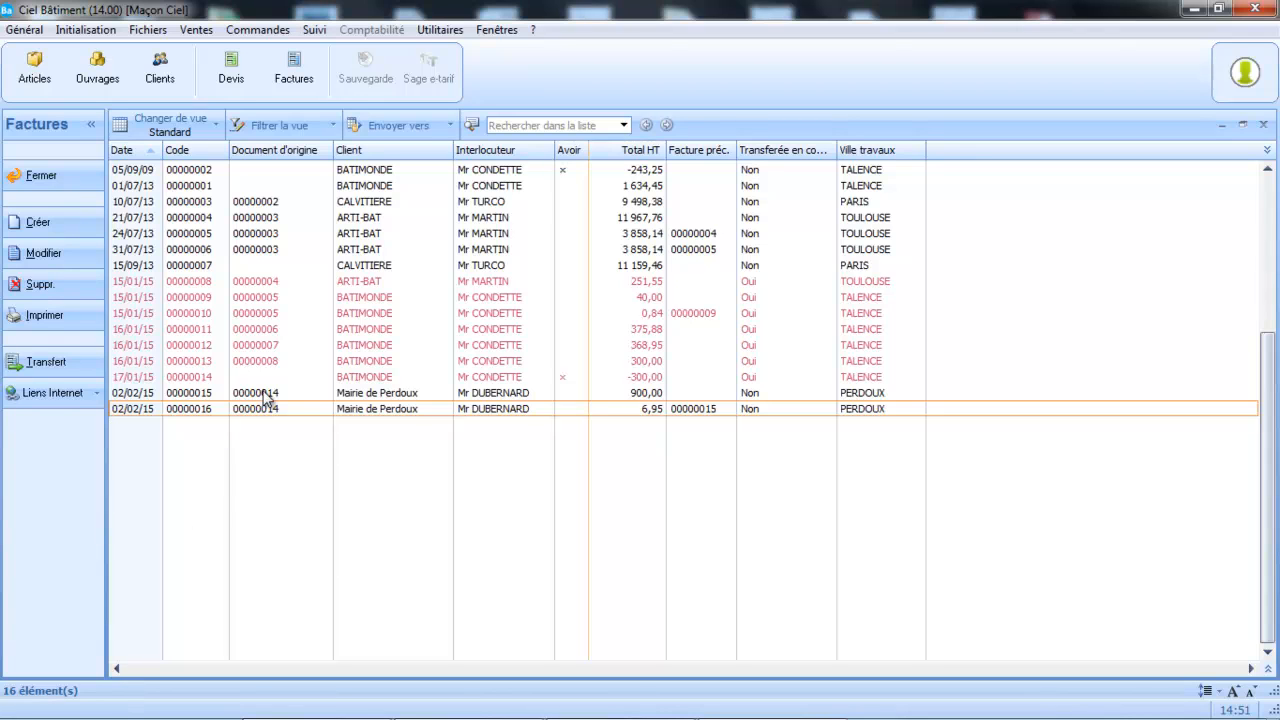
Open Mairie de Perdoux's first progress invoice from the invoice list, review its lines, and close it.
double_click(265, 393)
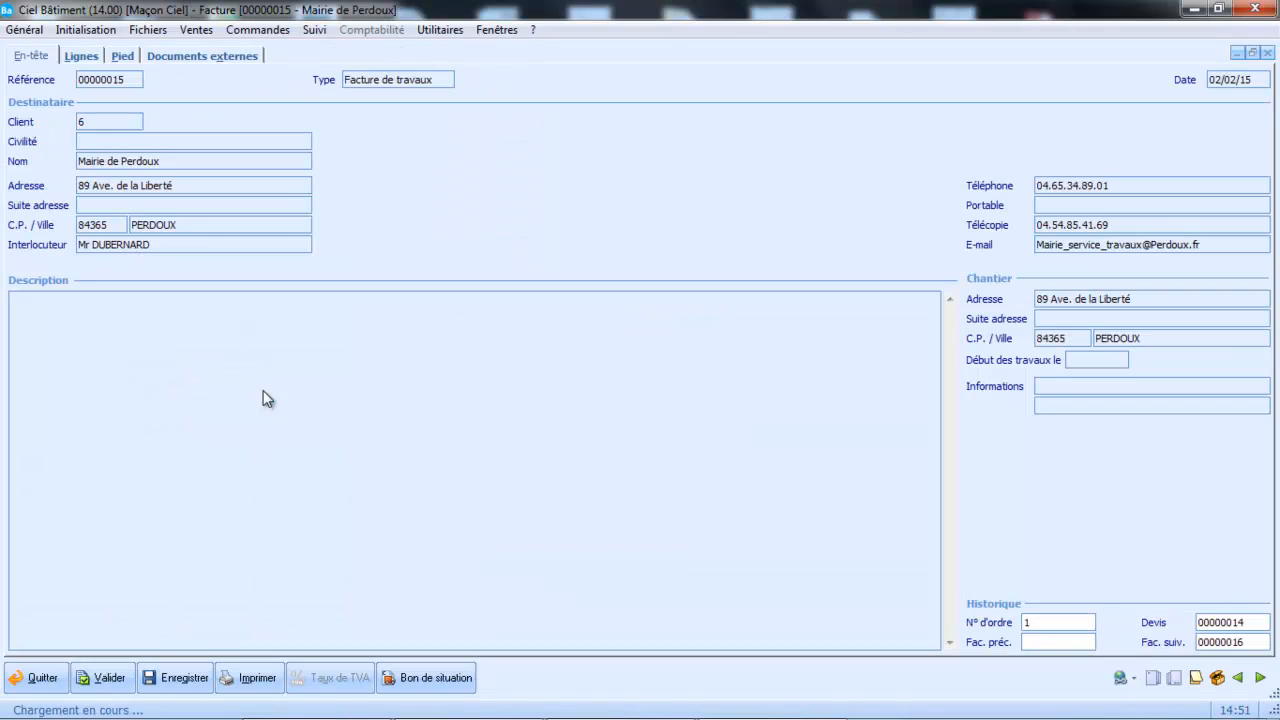
click(80, 56)
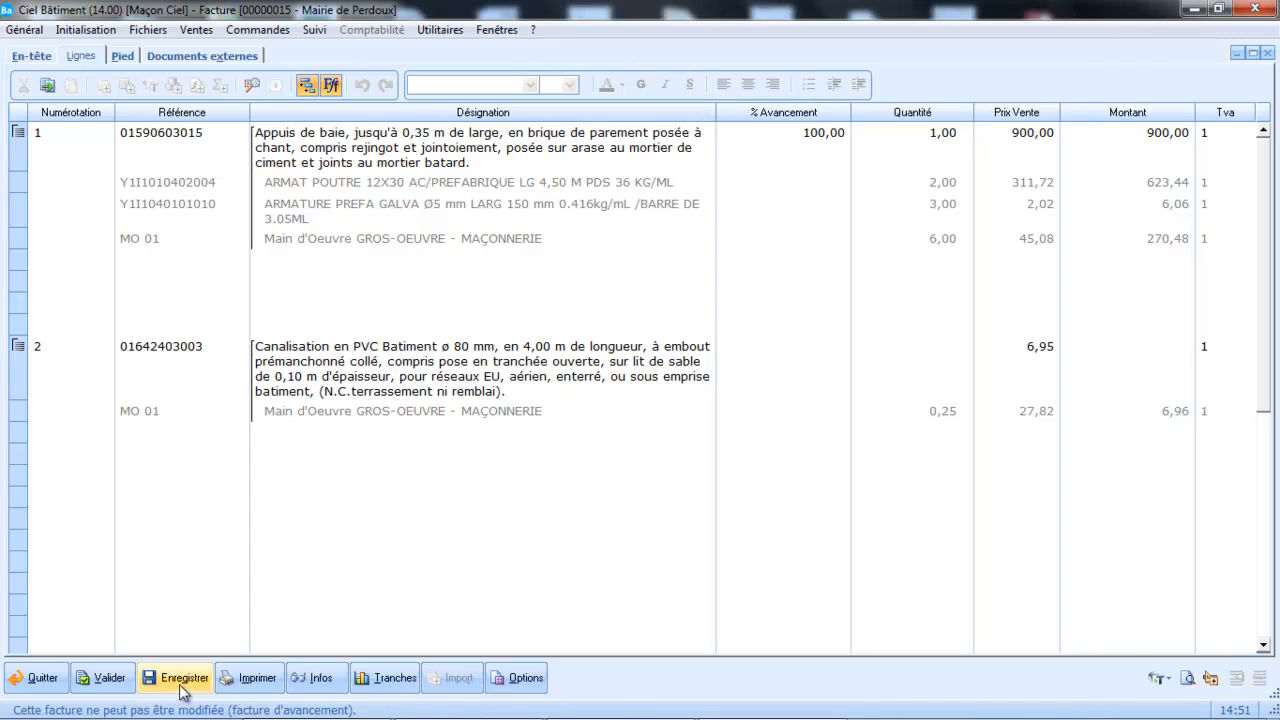
click(103, 678)
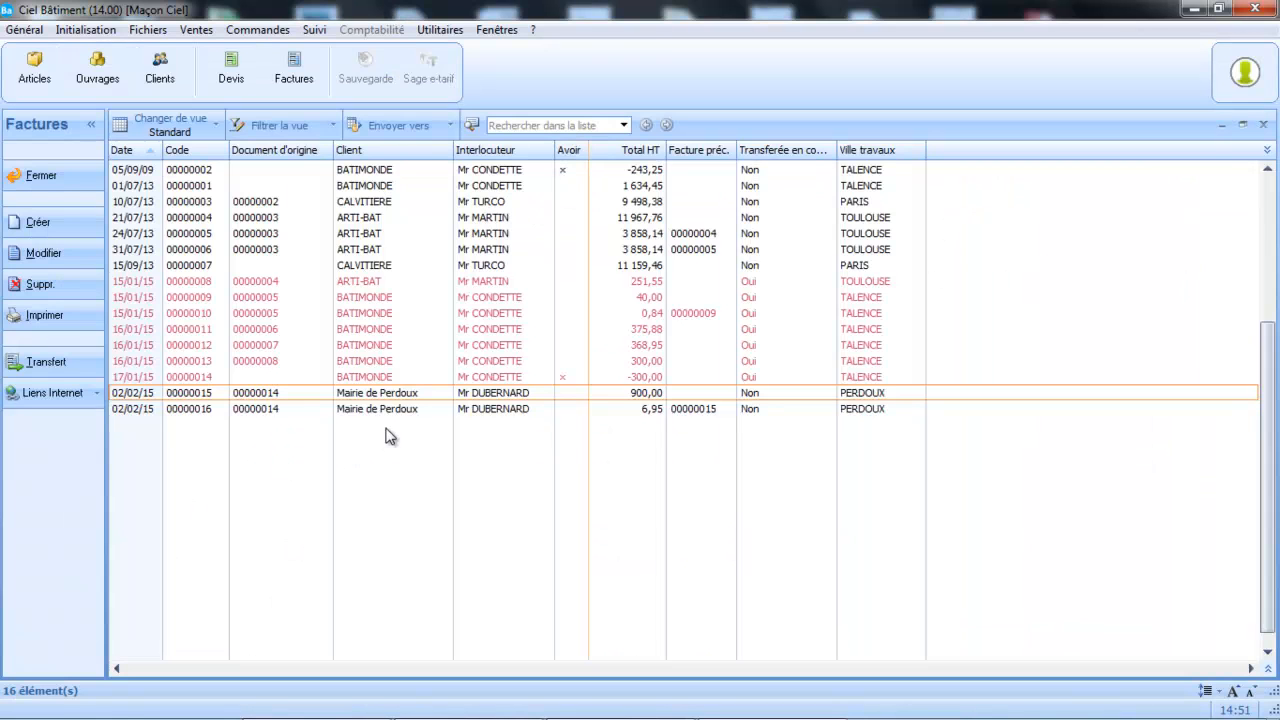
Reopen Mairie de Perdoux's second progress invoice, review its lines and footer, and launch the "Avancement (non cumulé)" print preview.
double_click(405, 412)
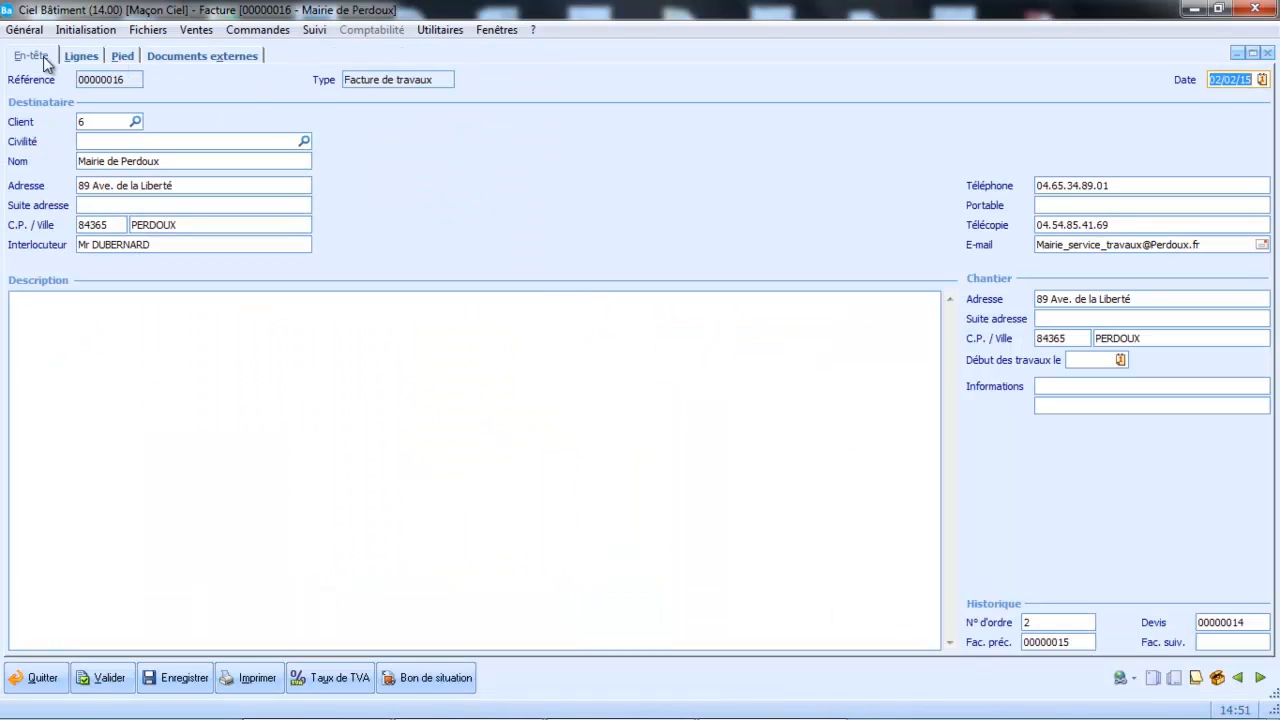
click(72, 58)
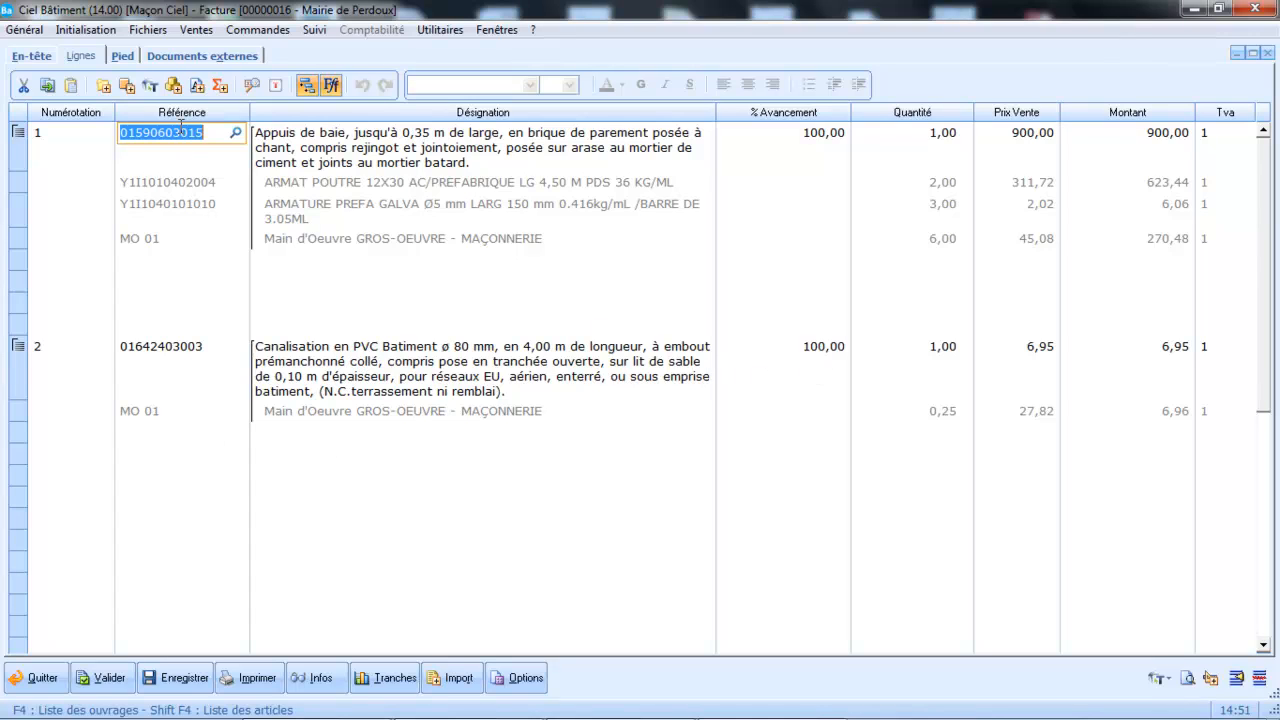
click(122, 57)
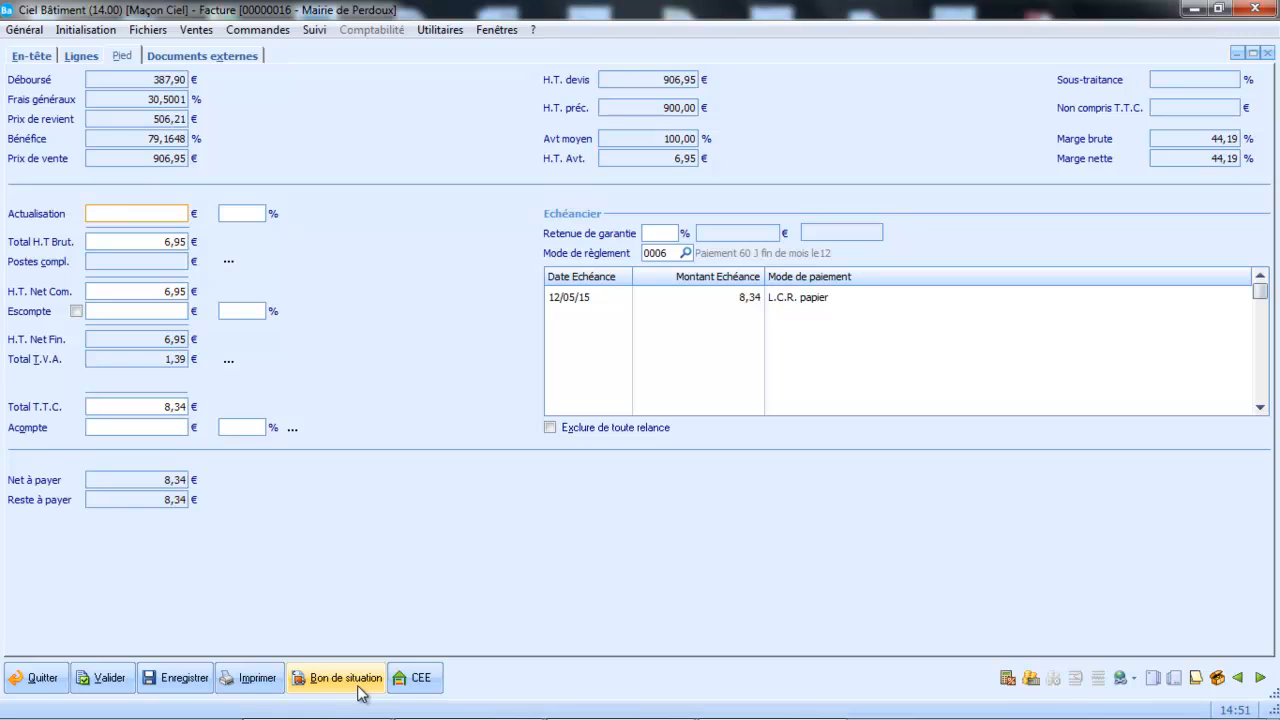
click(238, 680)
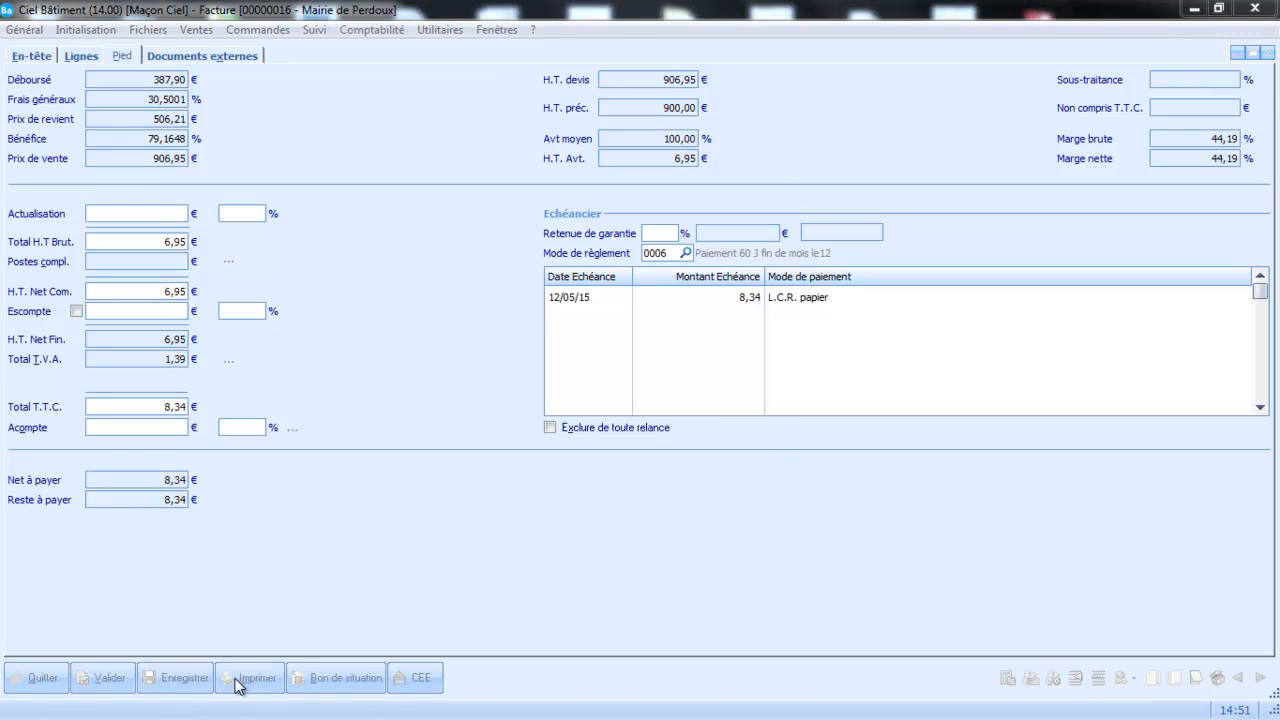
click(577, 278)
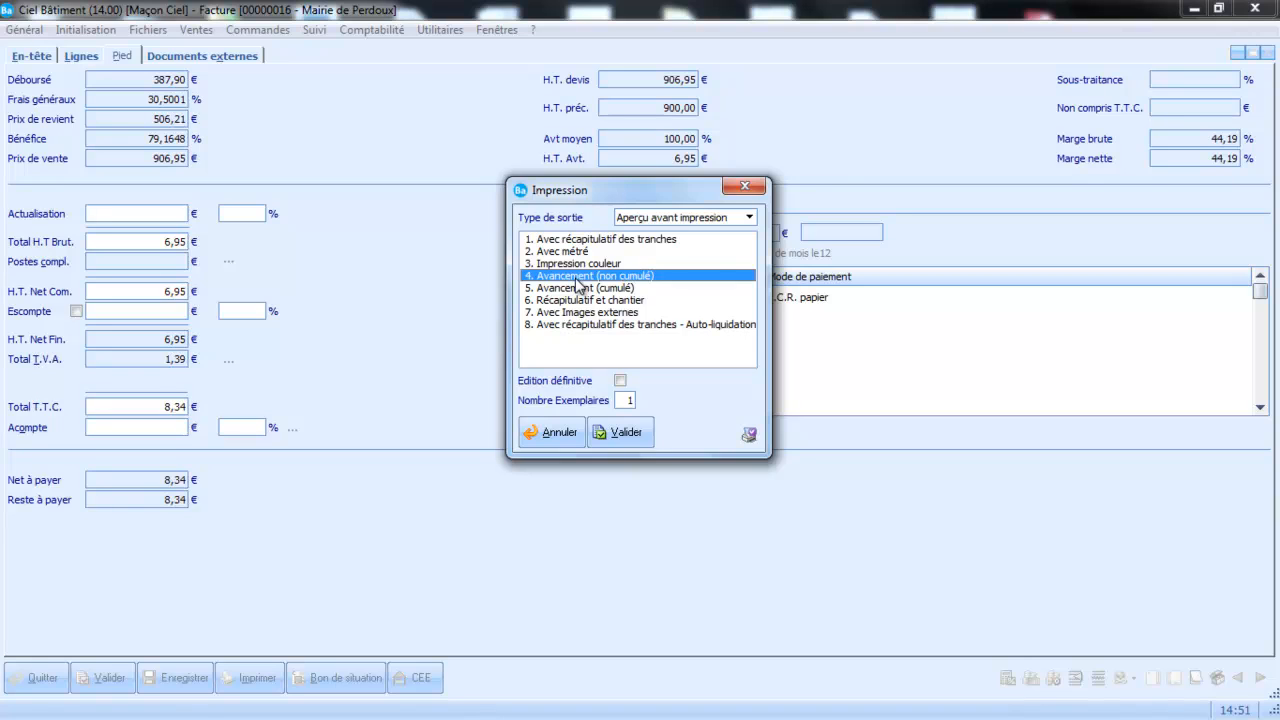
click(624, 433)
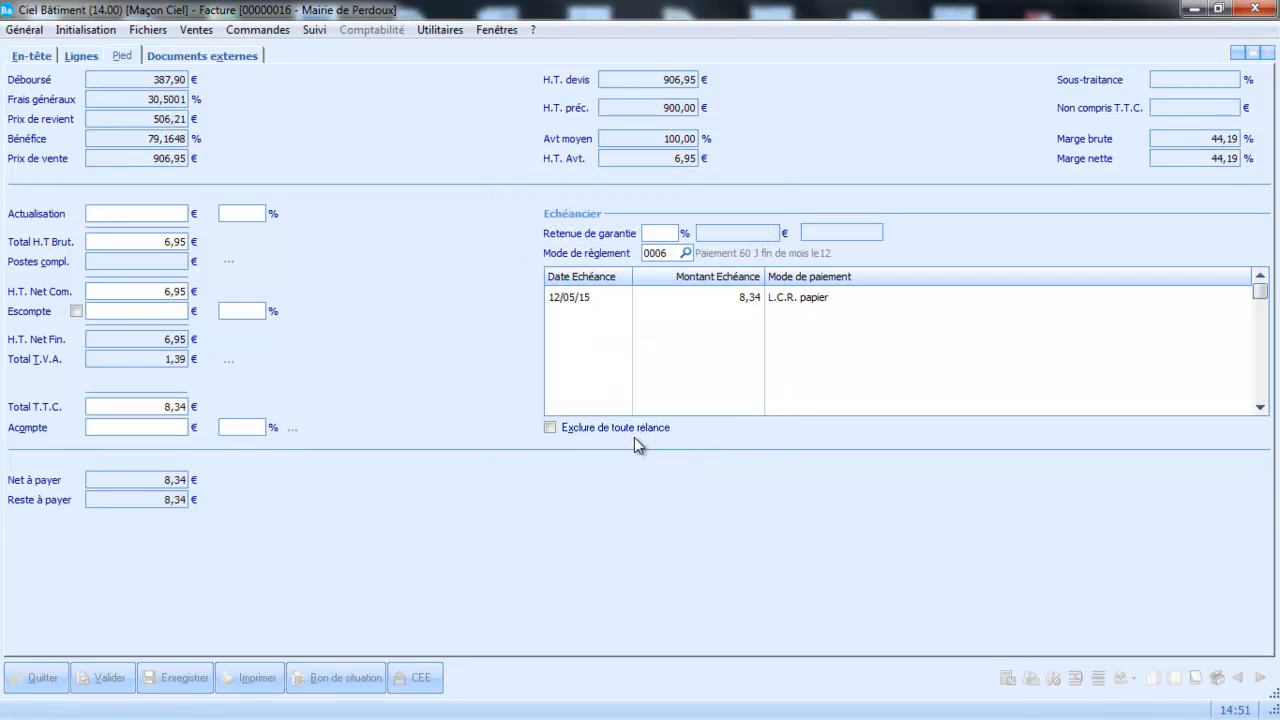